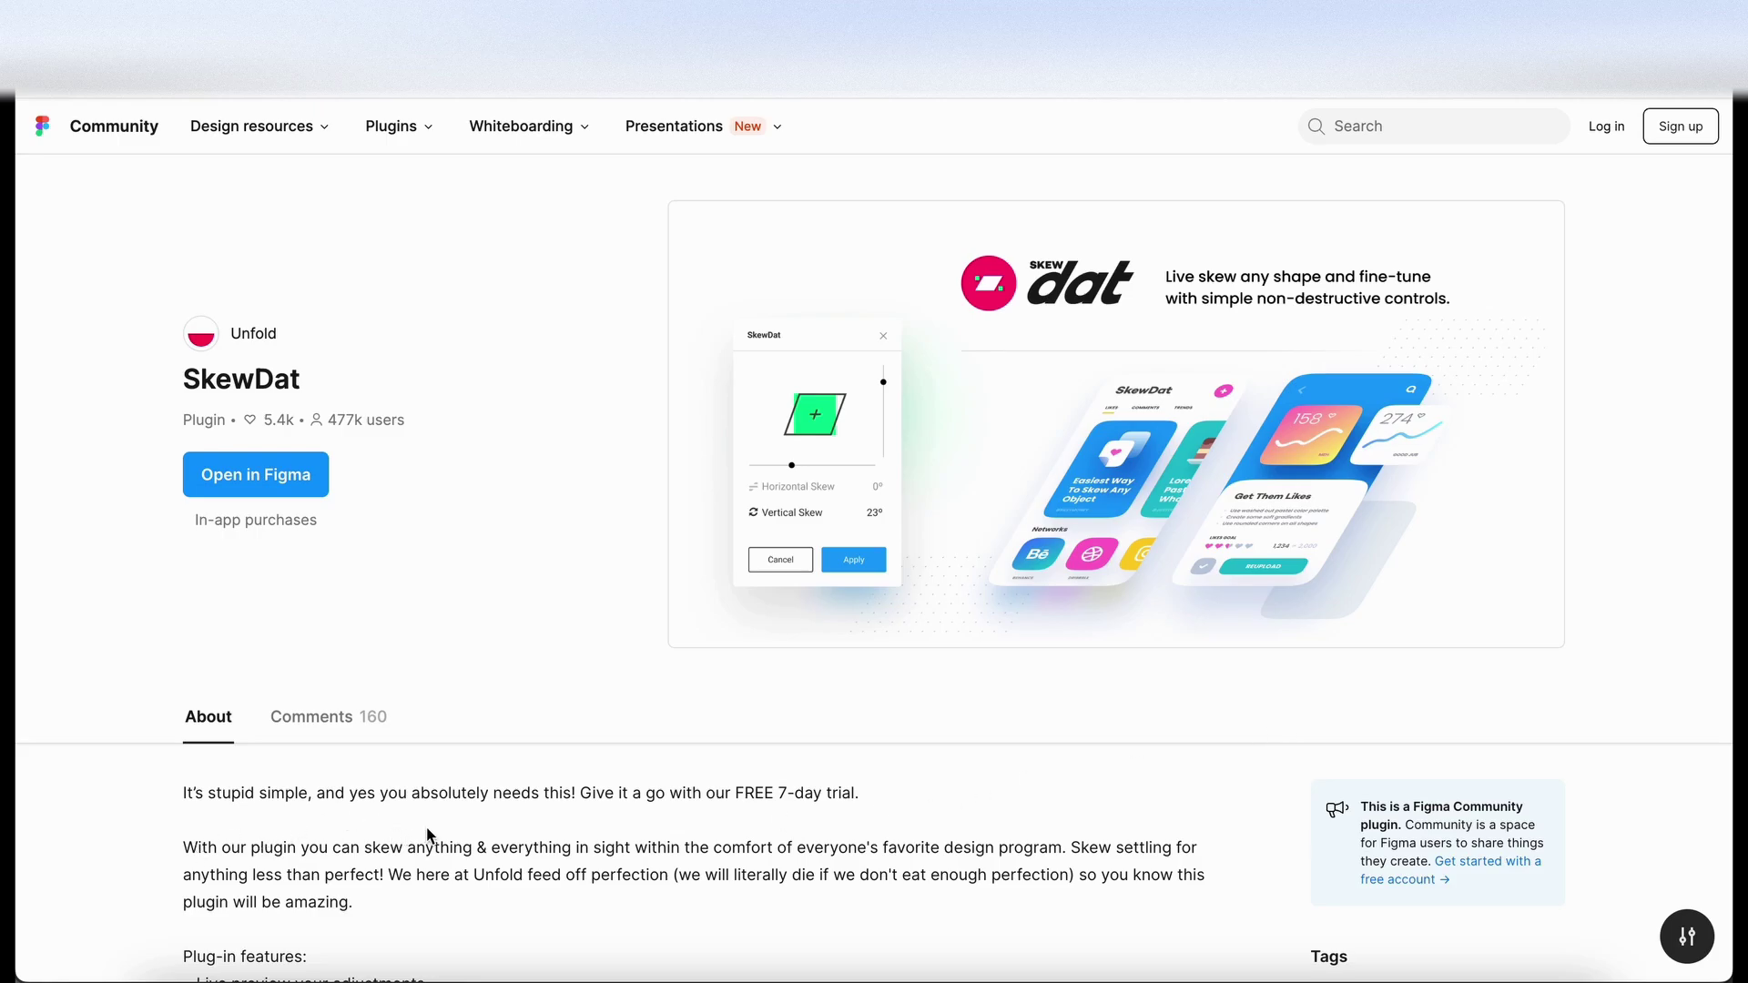
Step: Move the upper Login frame to the right, closer to the Mobile/home frame
{"action": "scroll", "coordinate": [893, 811], "scroll_direction": "down", "scroll_amount": 1}
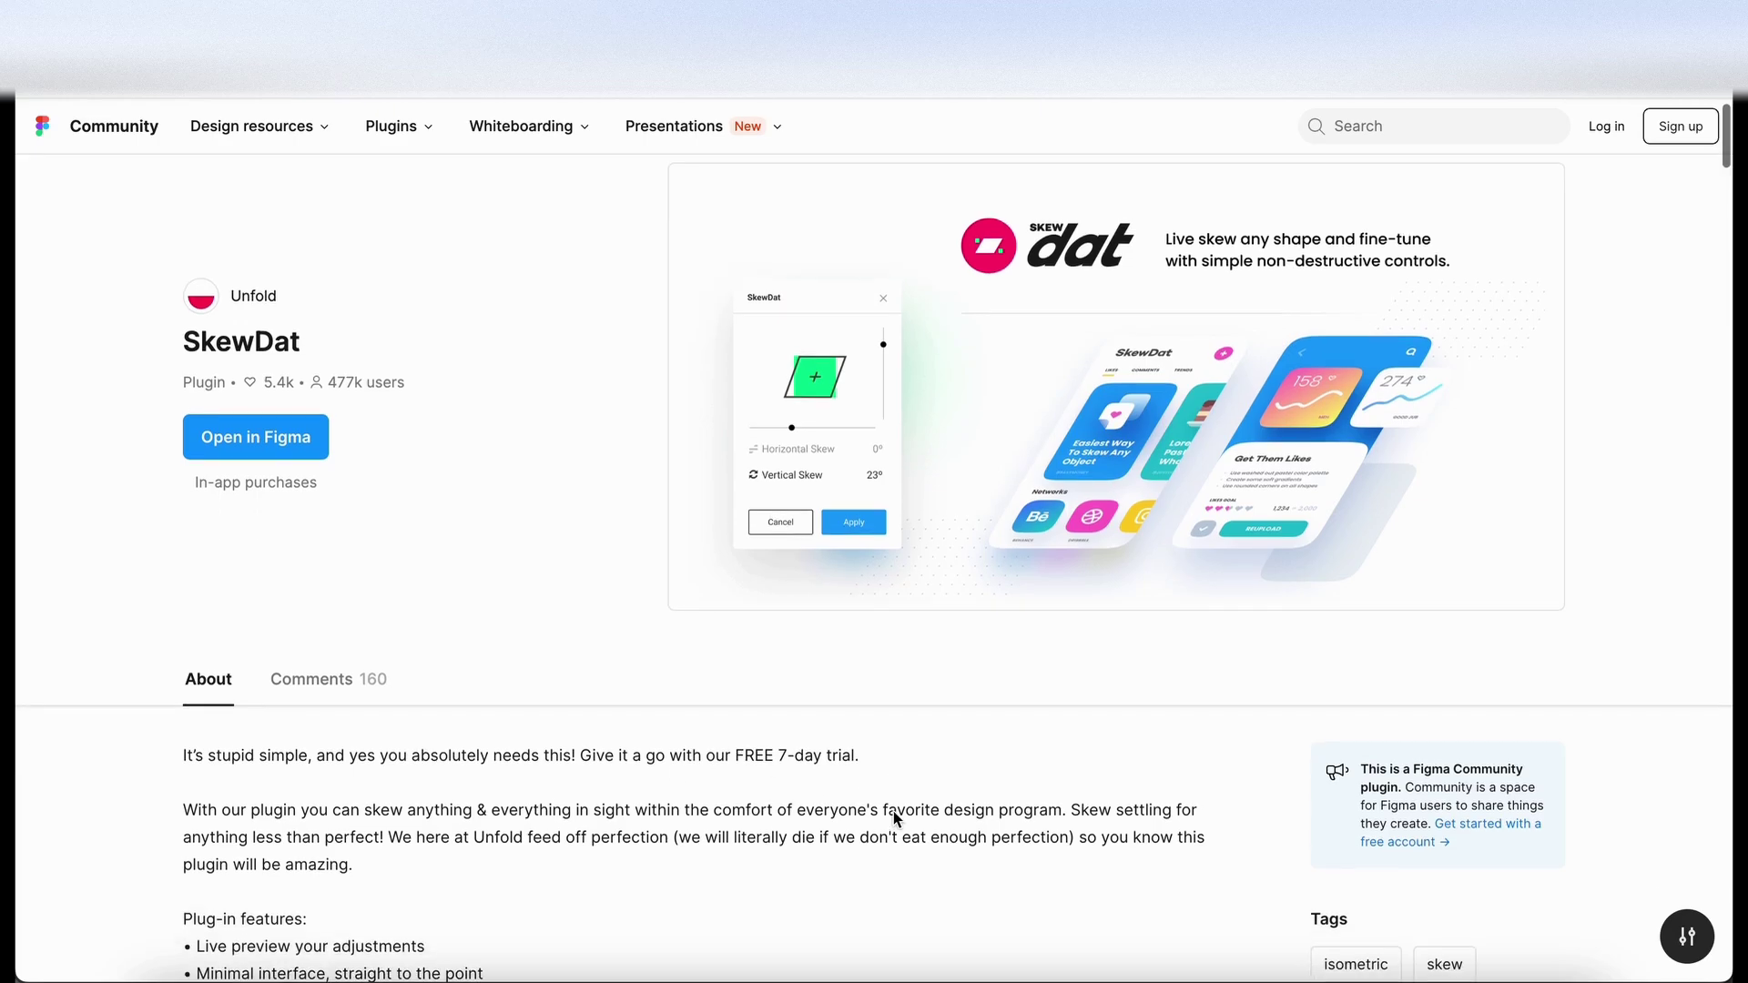
{"action": "scroll", "coordinate": [703, 768], "scroll_direction": "up", "scroll_amount": 1}
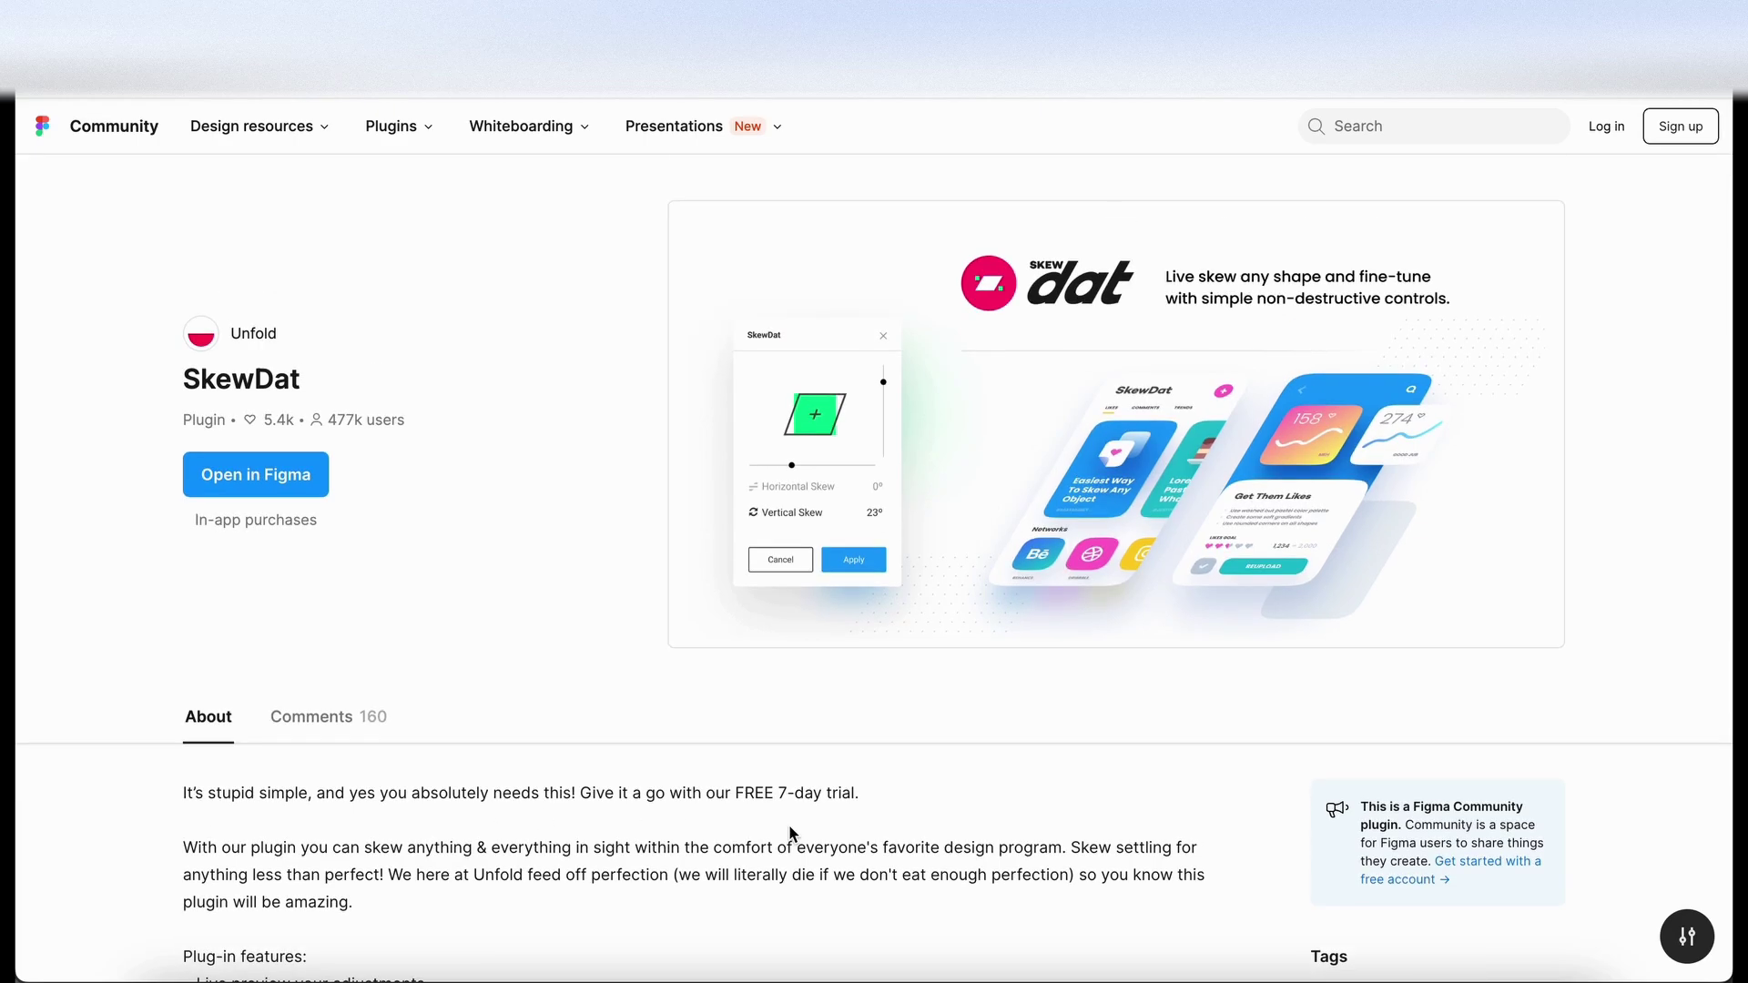
{"action": "scroll", "coordinate": [637, 792], "scroll_direction": "down", "scroll_amount": 2}
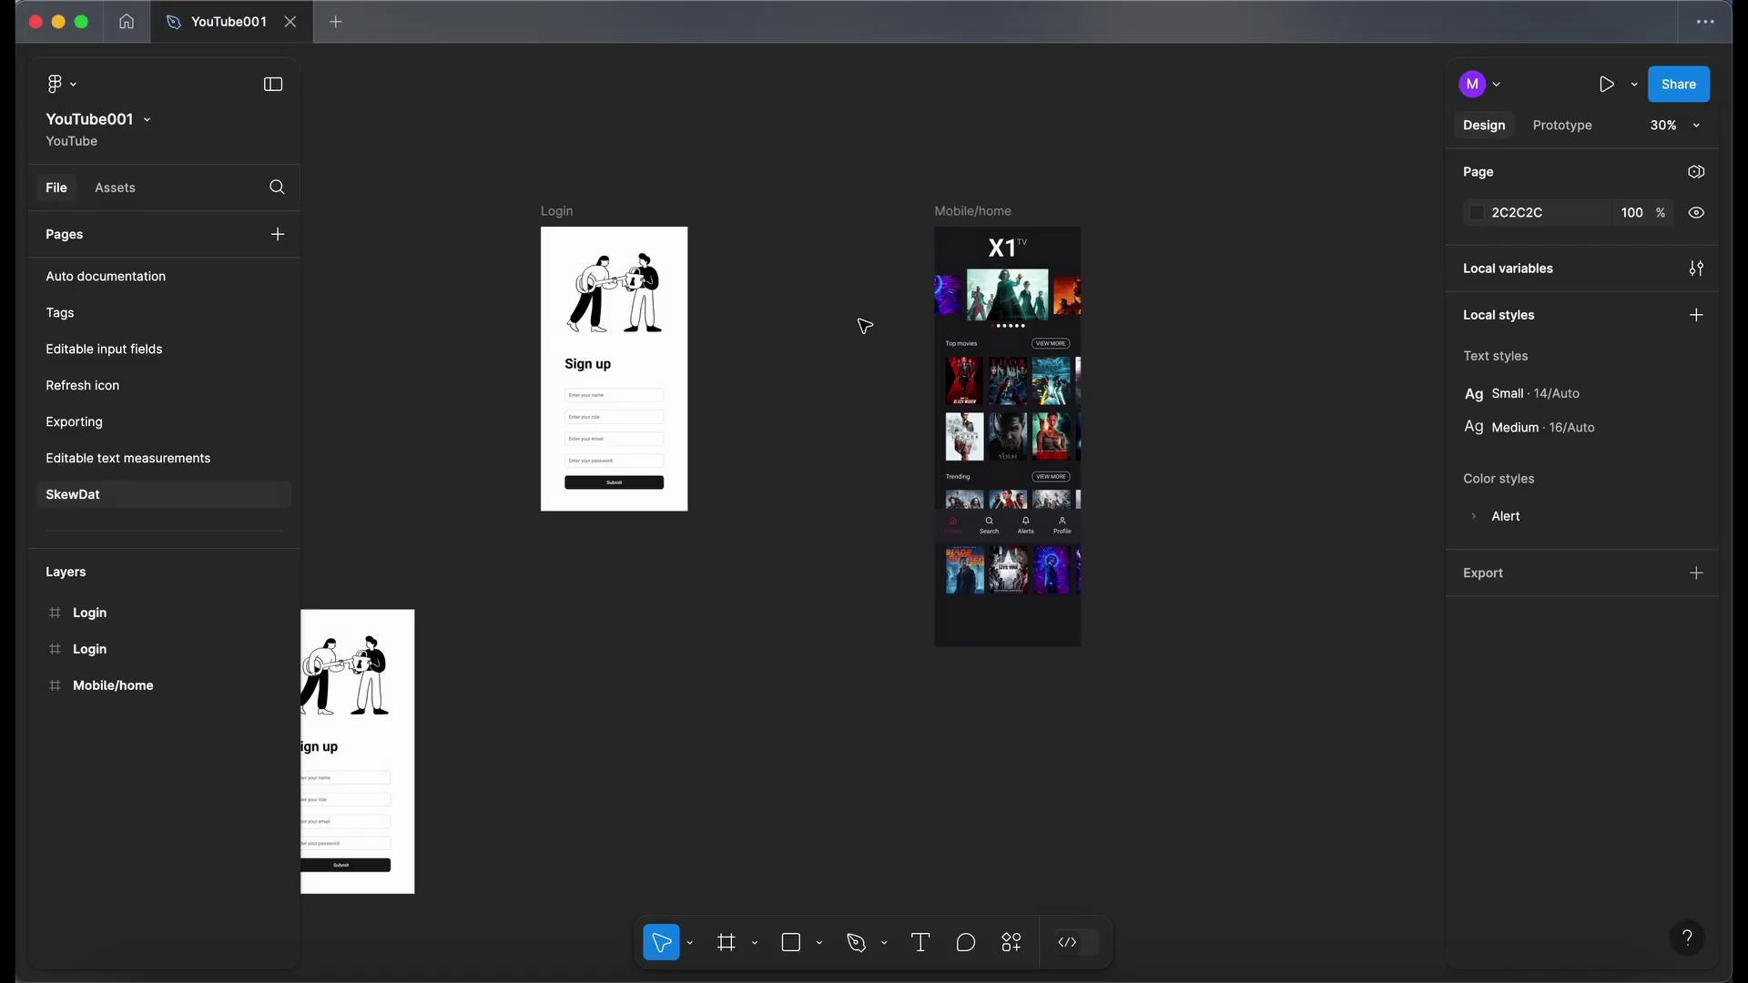
{"action": "scroll", "coordinate": [860, 329], "scroll_direction": "up", "scroll_amount": 2}
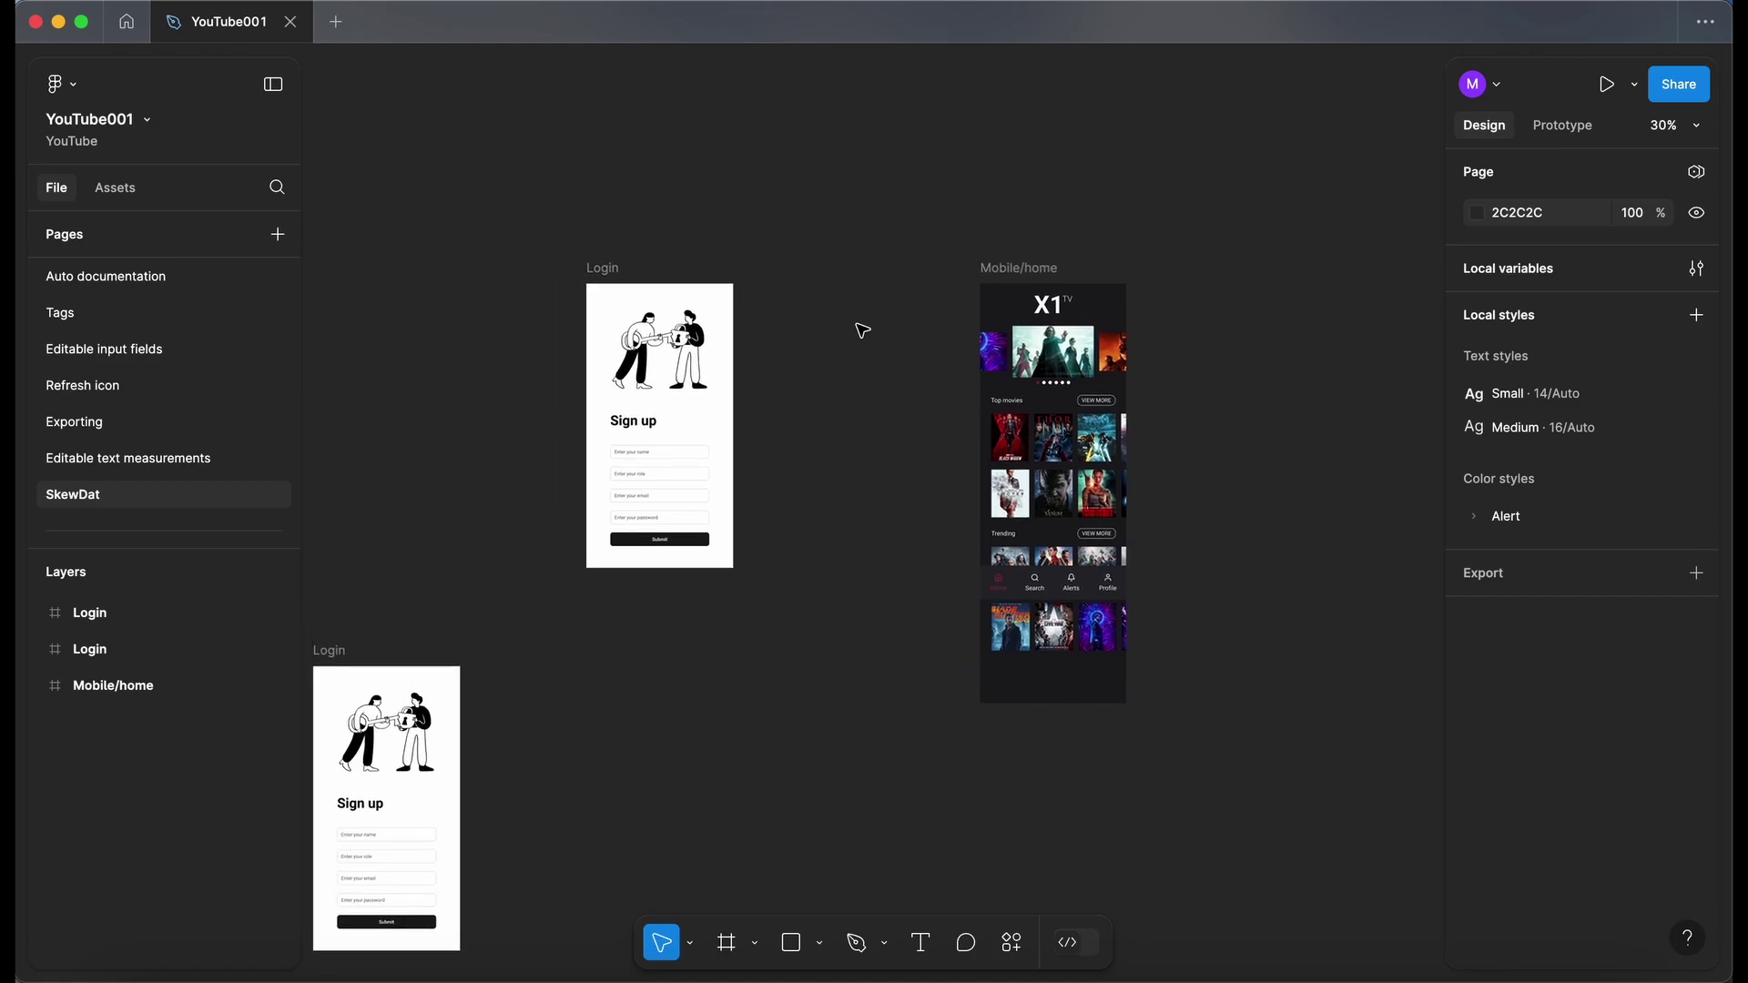
{"action": "left_click_drag", "start_coordinate": [608, 268], "coordinate": [806, 274]}
Step: Select both Login and Mobile/home frames and launch the SkewDat plugin from Plugins & widgets
{"action": "left_click", "coordinate": [1052, 273], "text": "shift"}
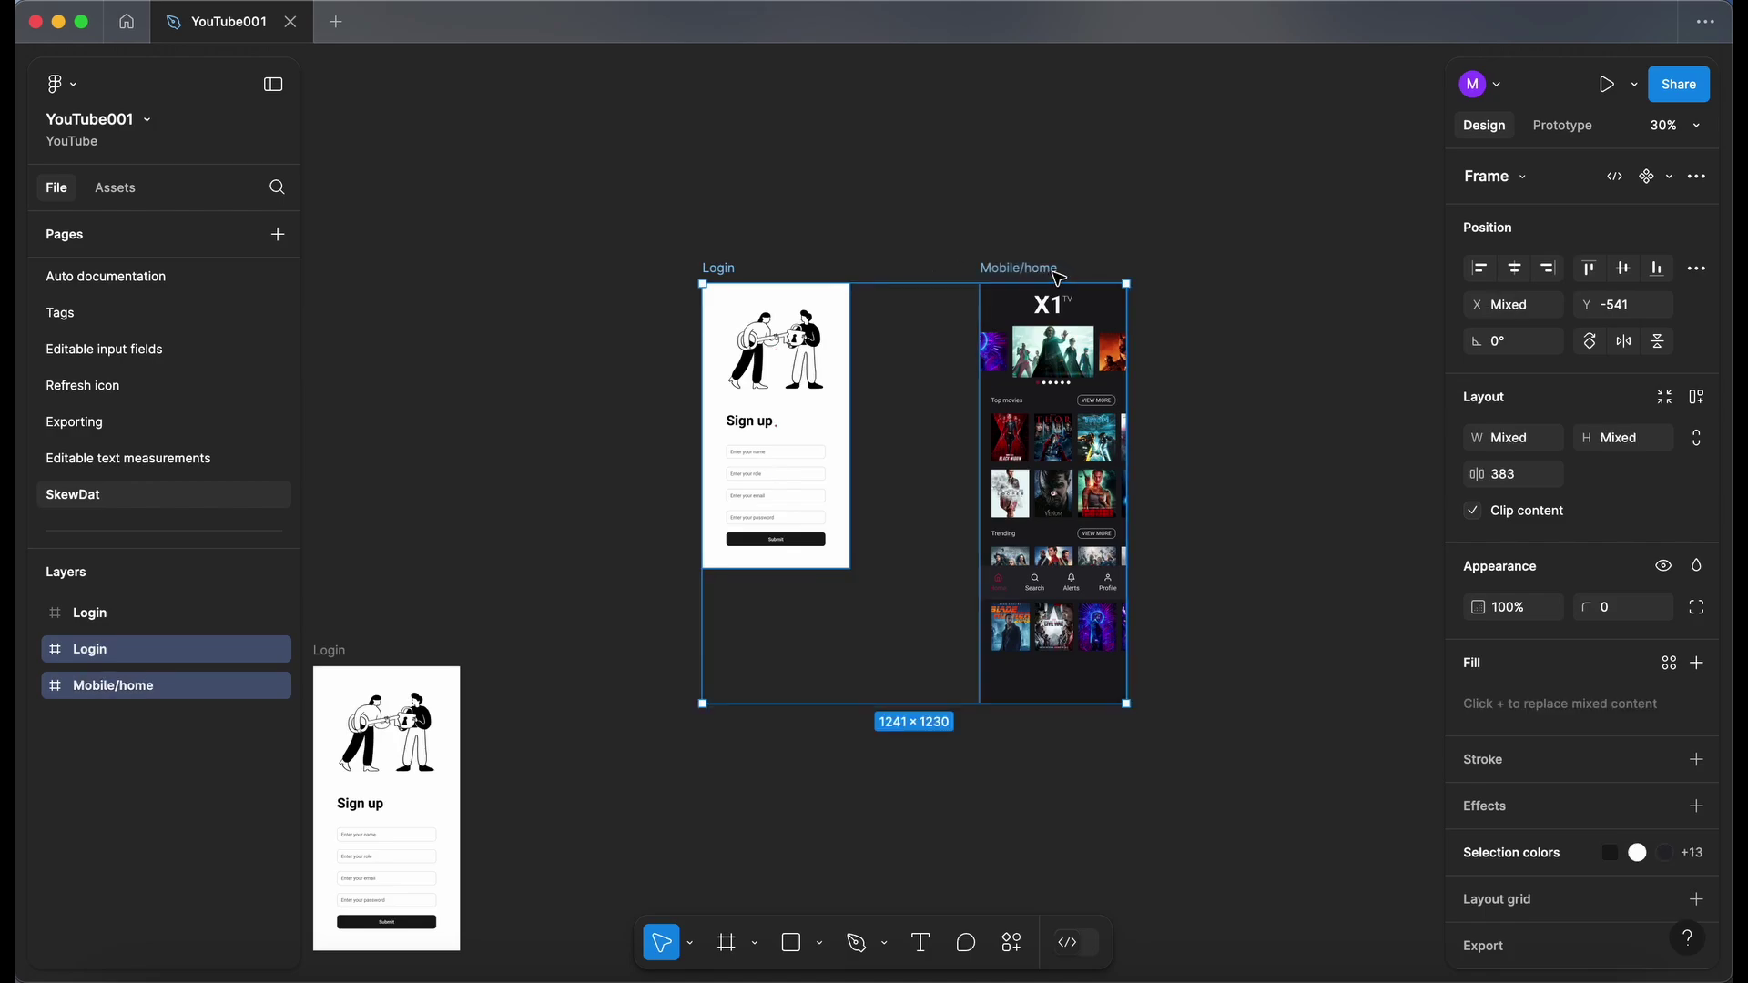
{"action": "left_click", "coordinate": [1013, 947]}
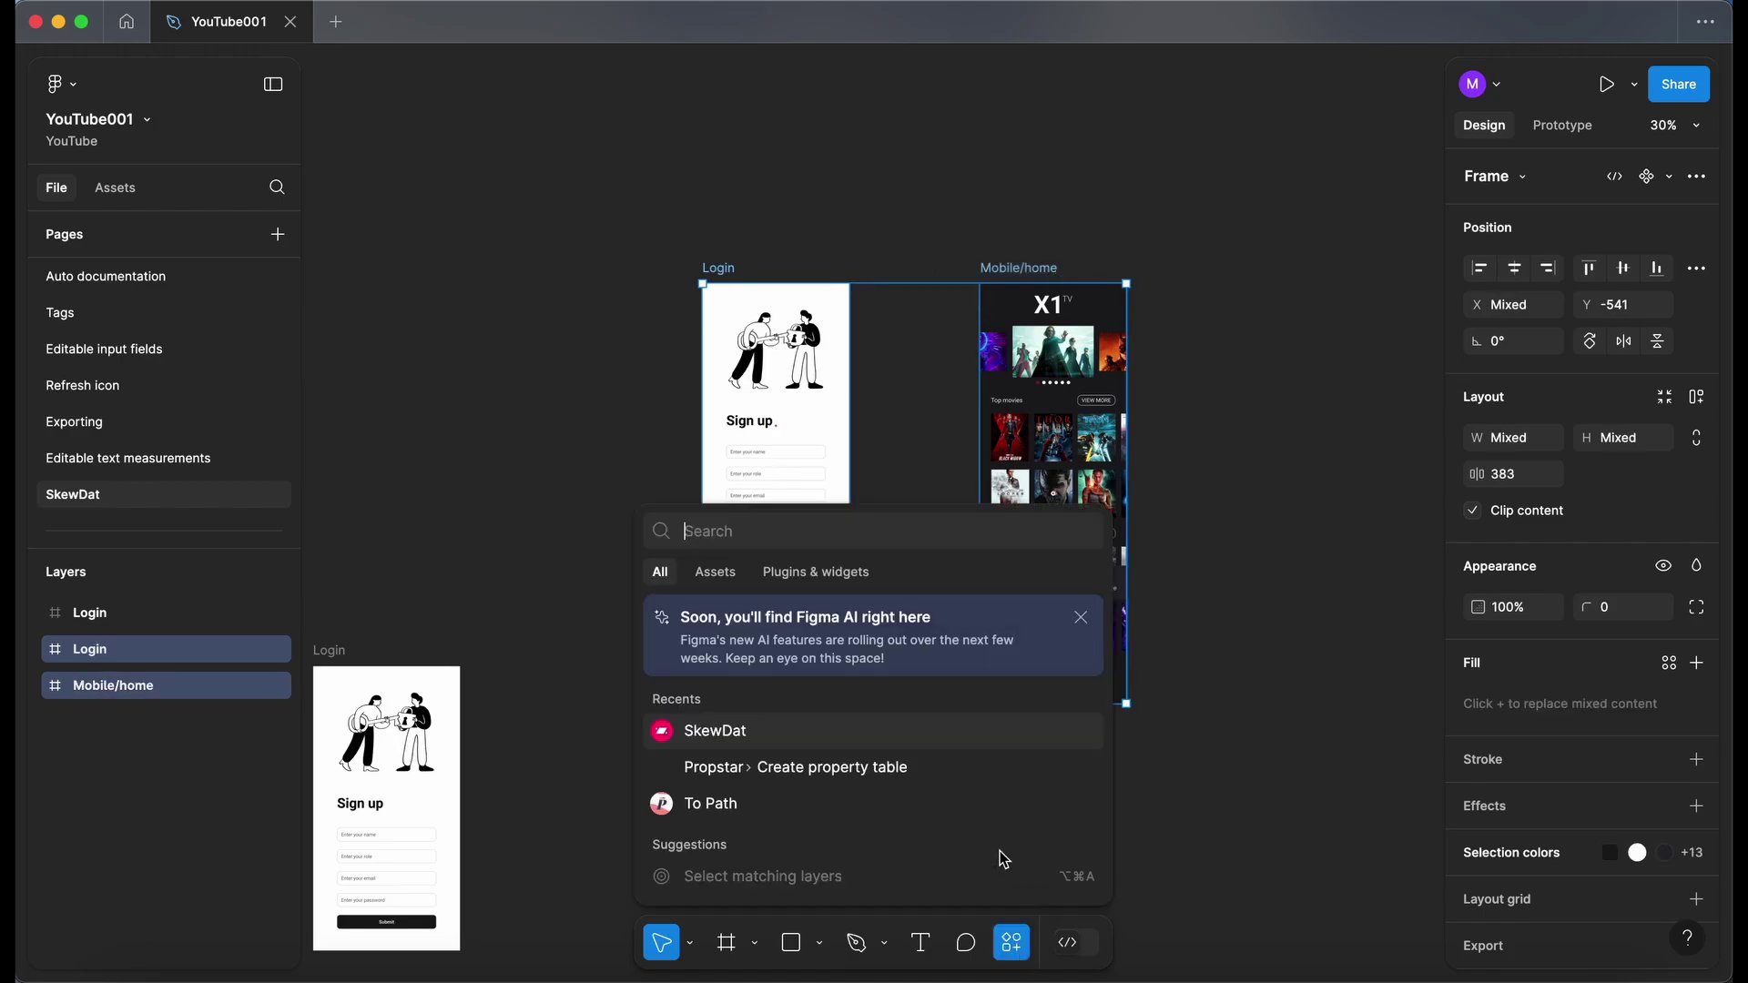
{"action": "left_click", "coordinate": [786, 574]}
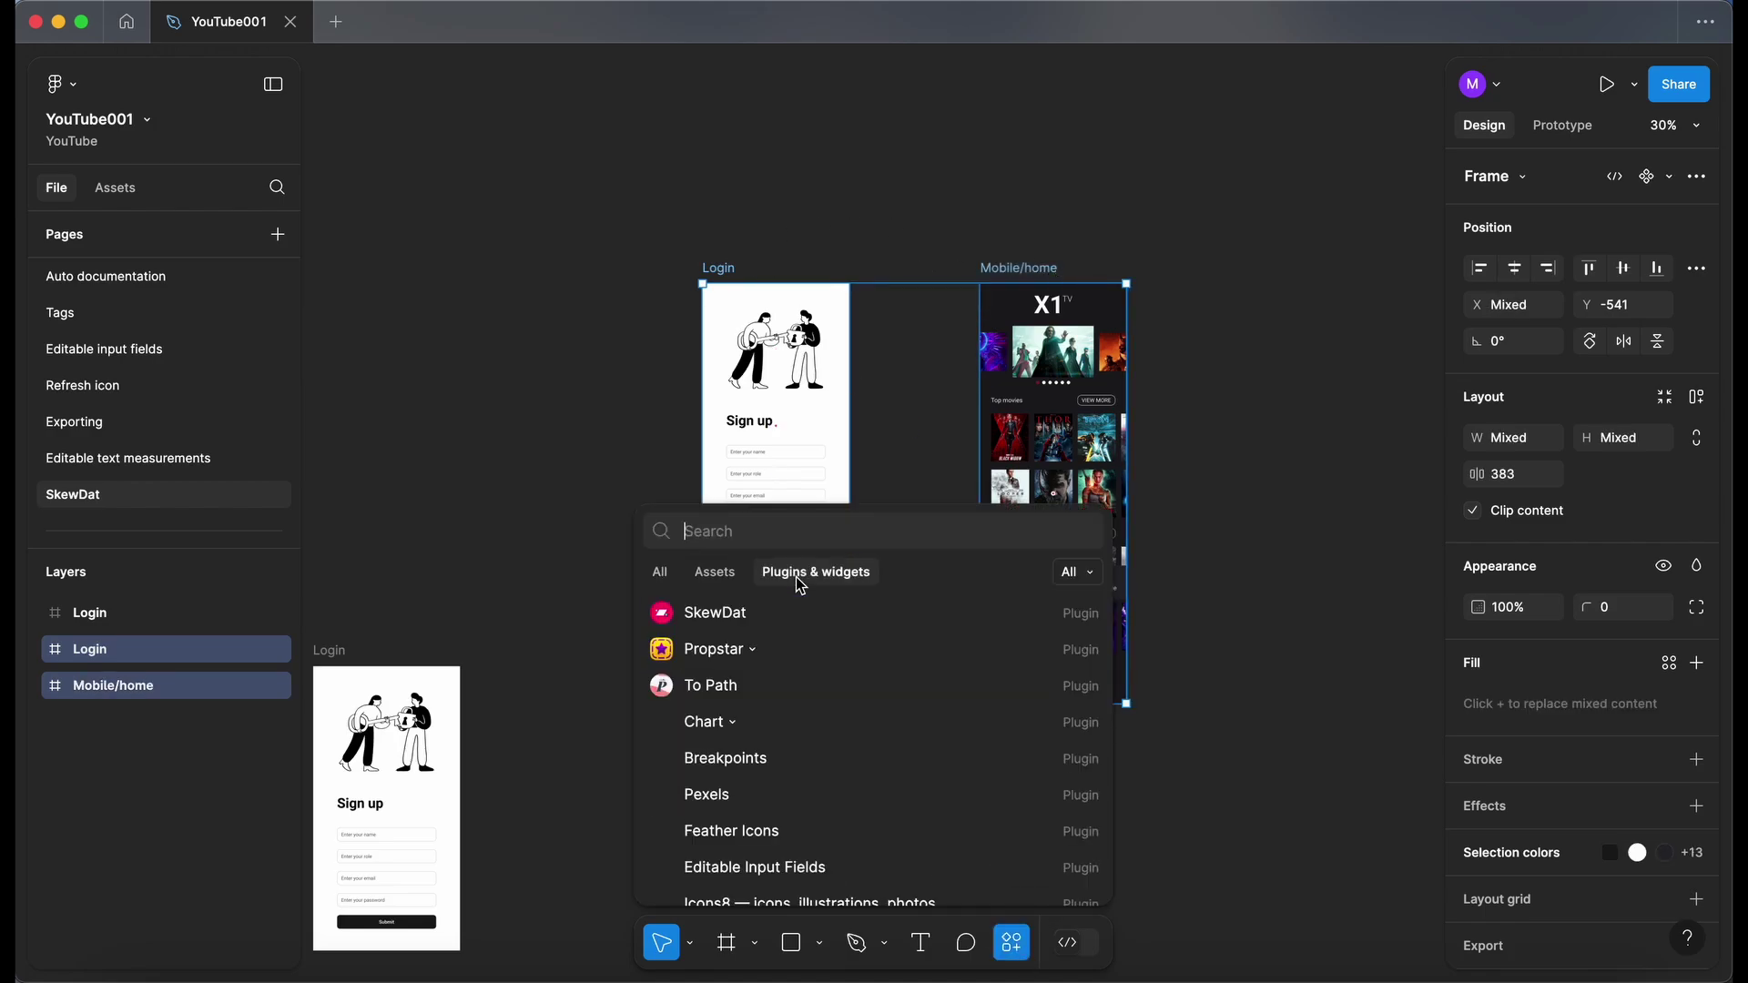
{"action": "left_click", "coordinate": [710, 613]}
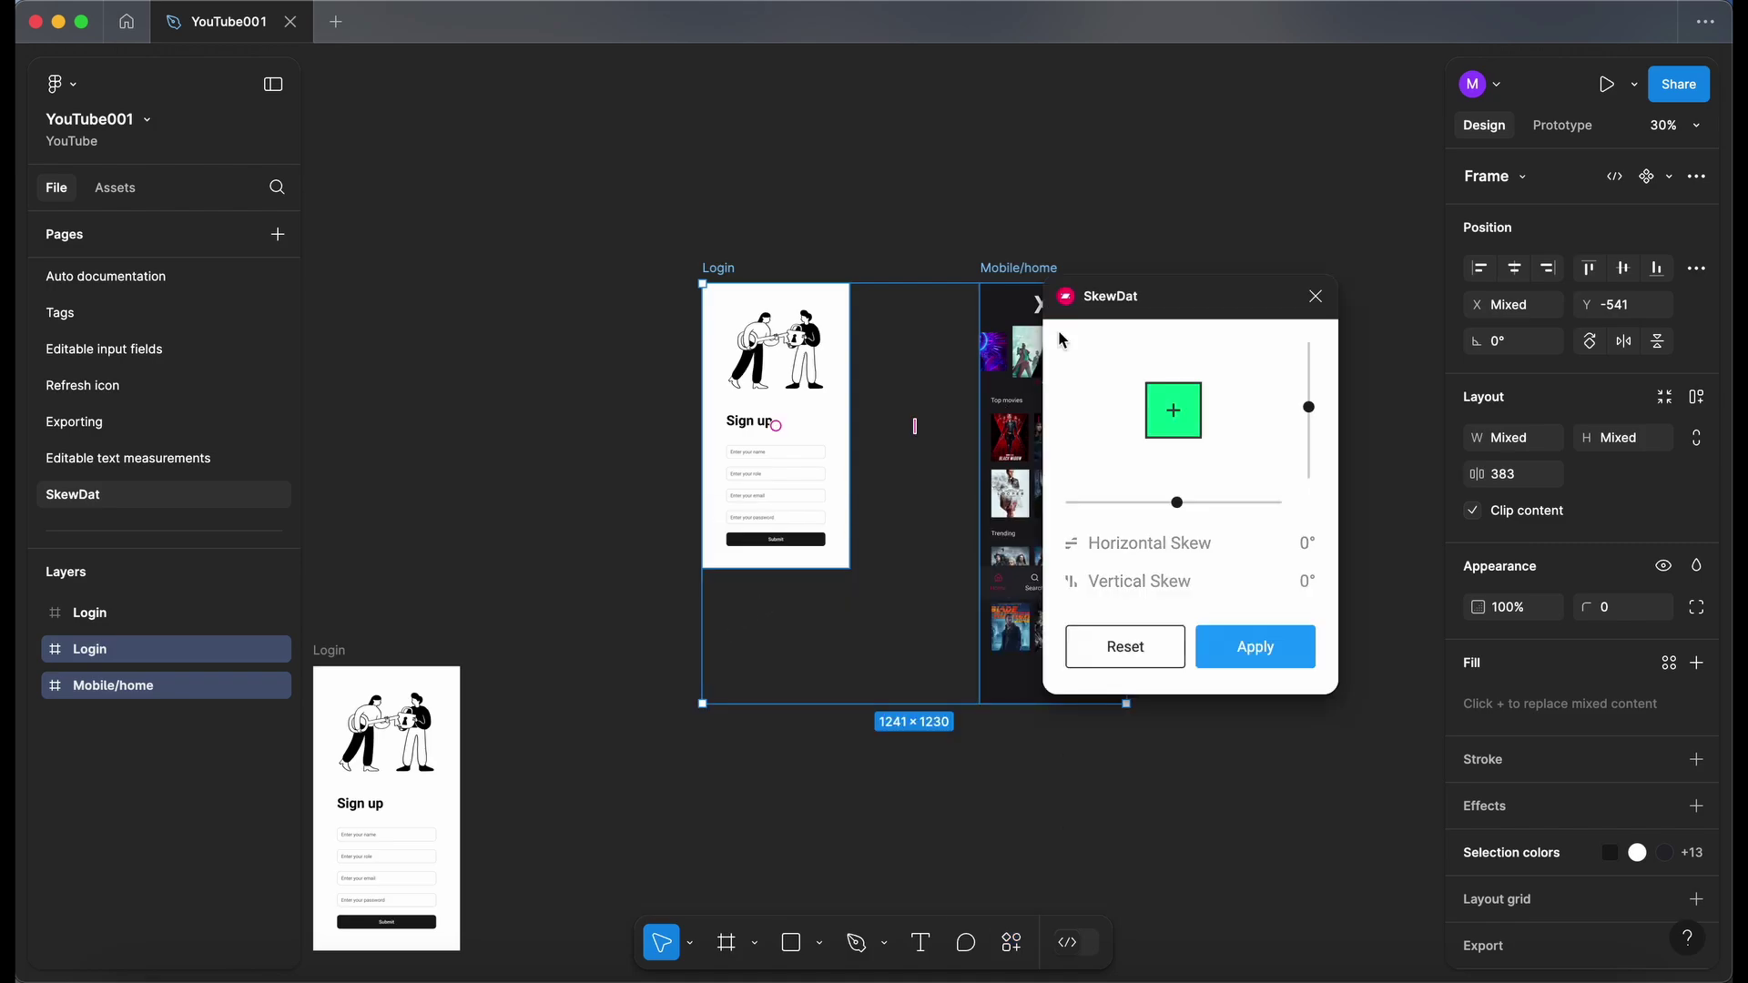
Step: Skew the Login and Mobile/home frames 16° horizontally and -14° vertically, apply, then deselect
{"action": "scroll", "coordinate": [835, 410], "scroll_direction": "right", "scroll_amount": 5}
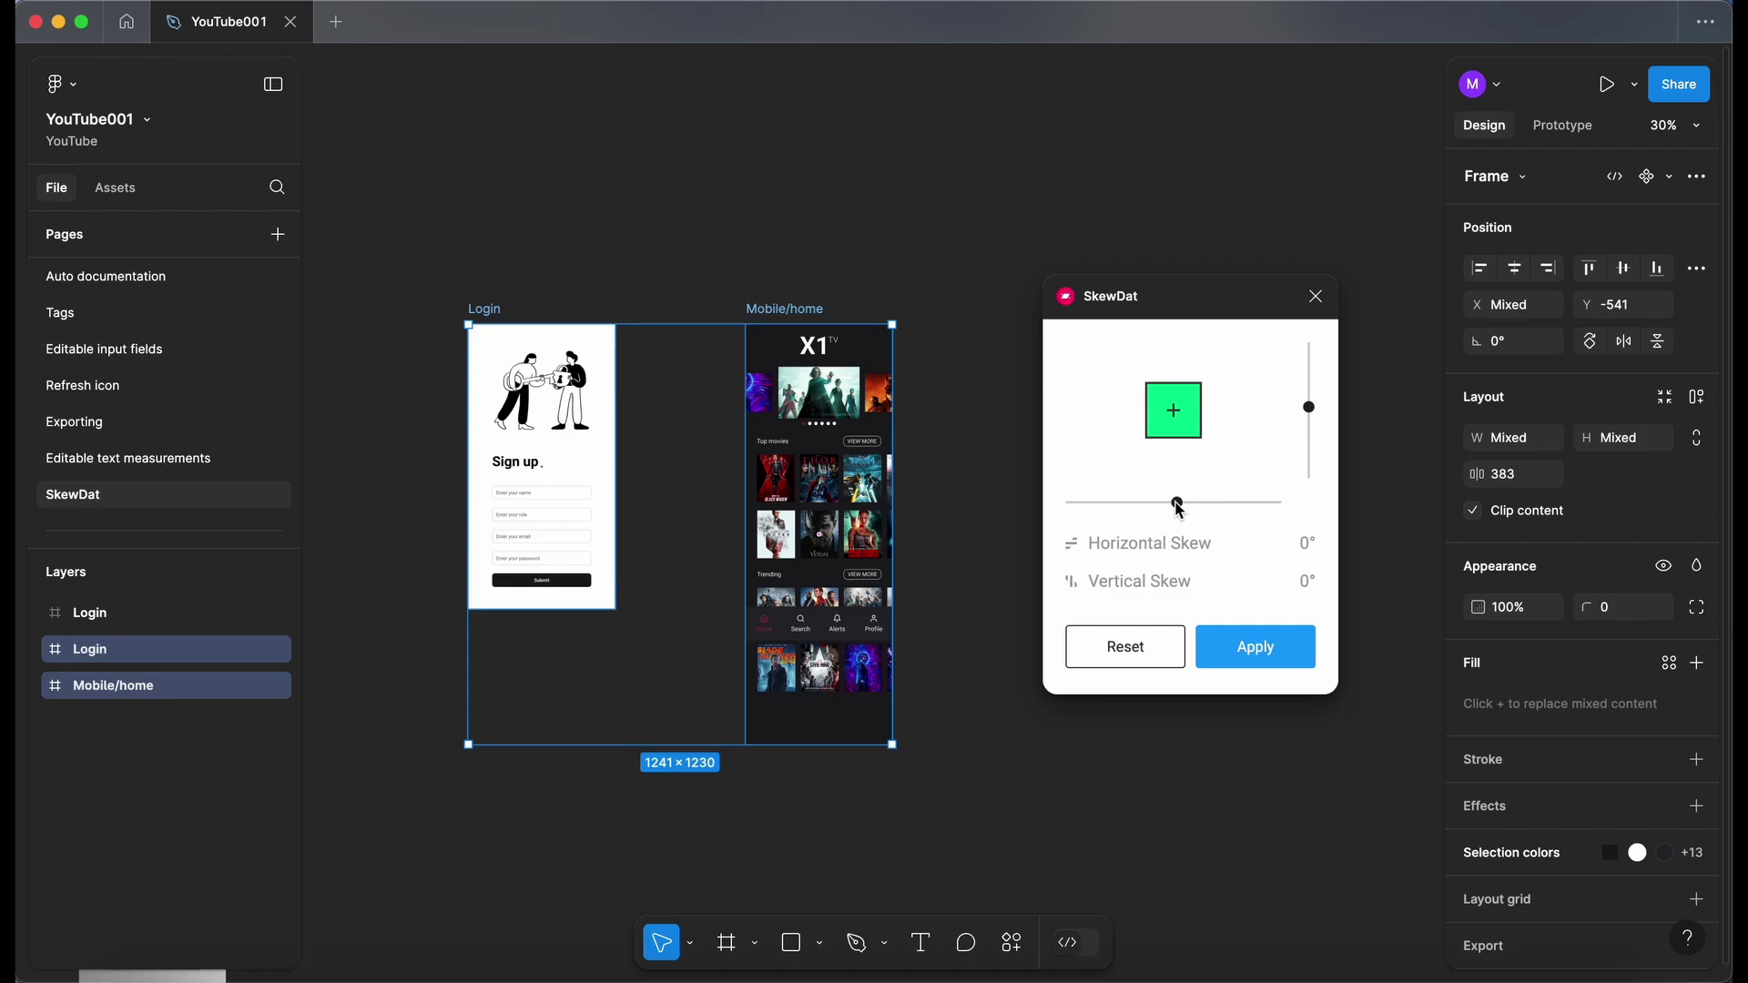
{"action": "left_click_drag", "start_coordinate": [1178, 506], "coordinate": [1214, 500]}
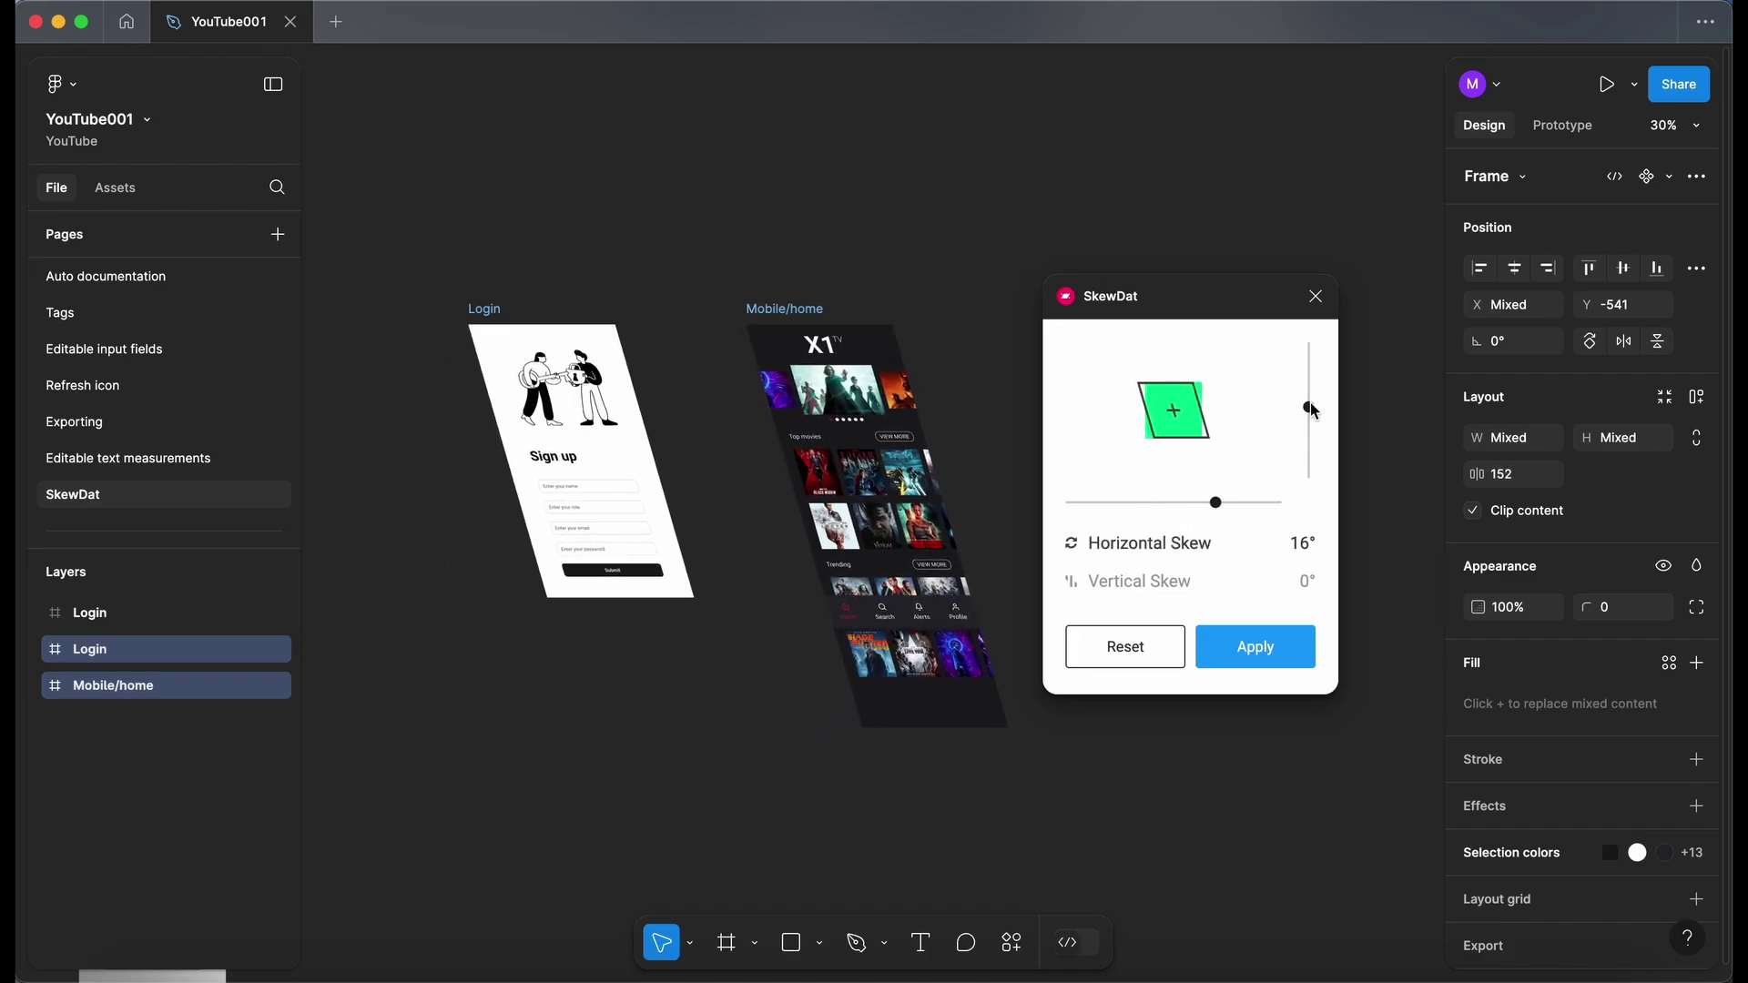
{"action": "mouse_move", "coordinate": [1312, 410]}
{"action": "left_mouse_down"}
{"action": "mouse_move", "coordinate": [1310, 475]}
{"action": "mouse_move", "coordinate": [1312, 339]}
{"action": "mouse_move", "coordinate": [1319, 463]}
{"action": "mouse_move", "coordinate": [1321, 437]}
{"action": "left_mouse_up"}
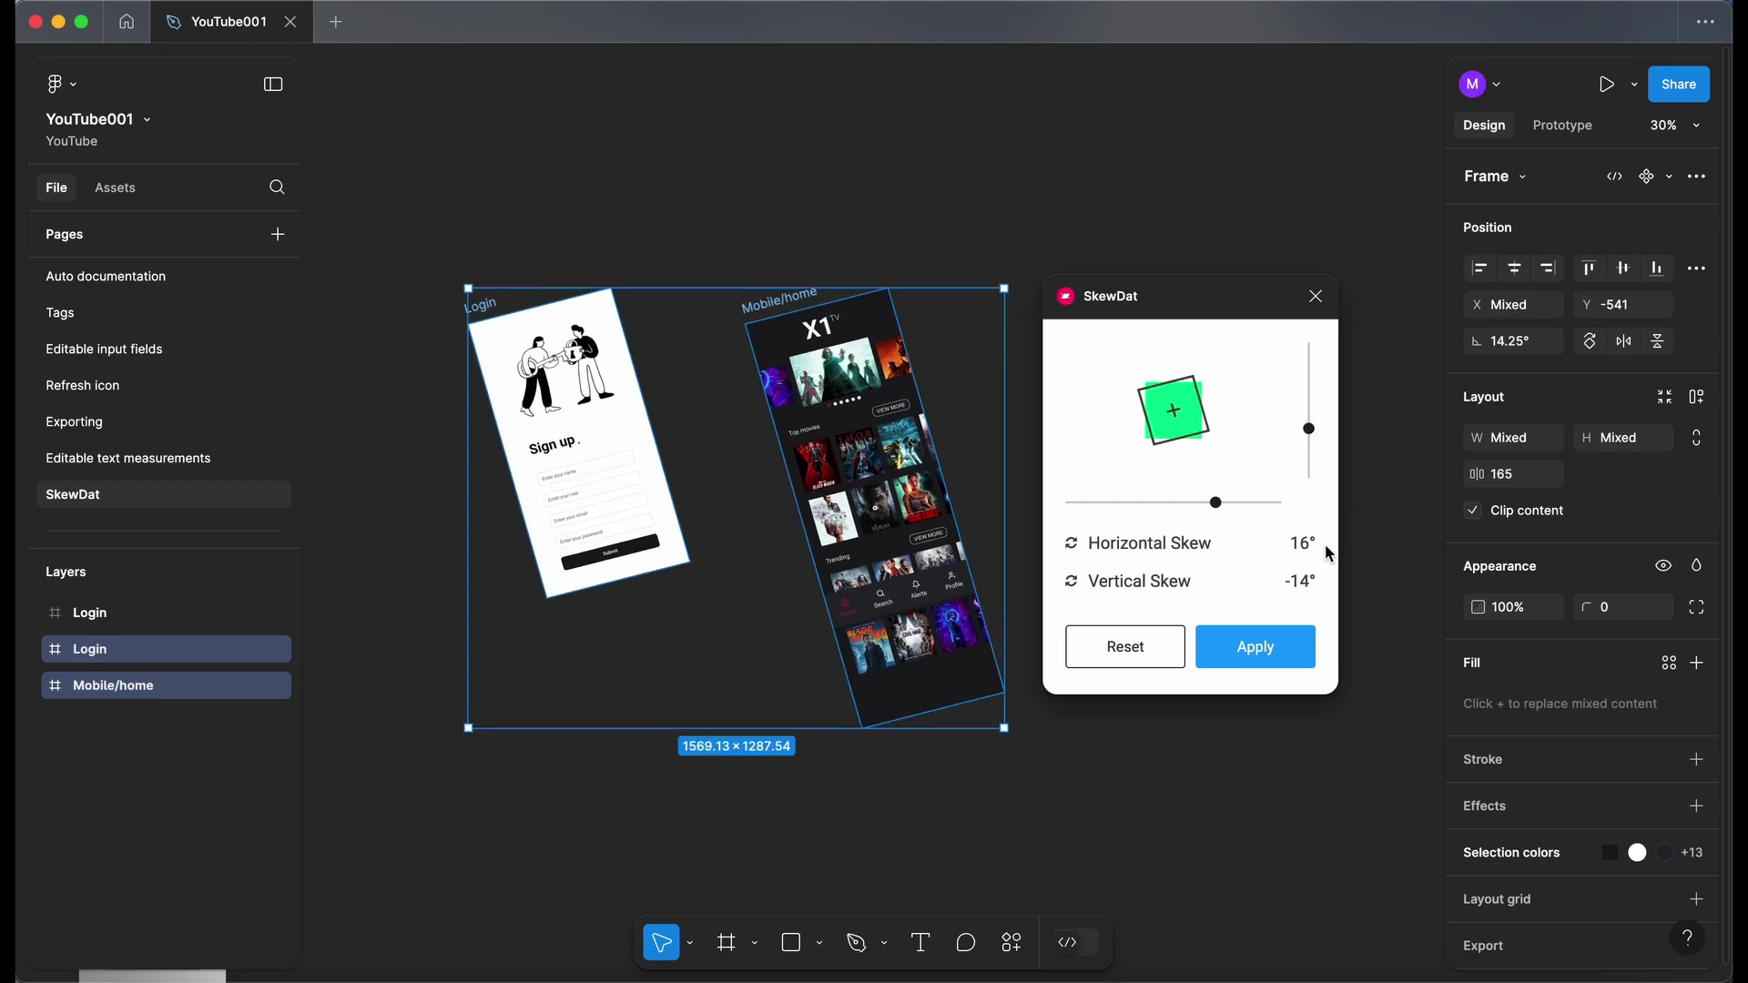
{"action": "left_click", "coordinate": [1255, 647]}
{"action": "left_click", "coordinate": [1200, 681]}
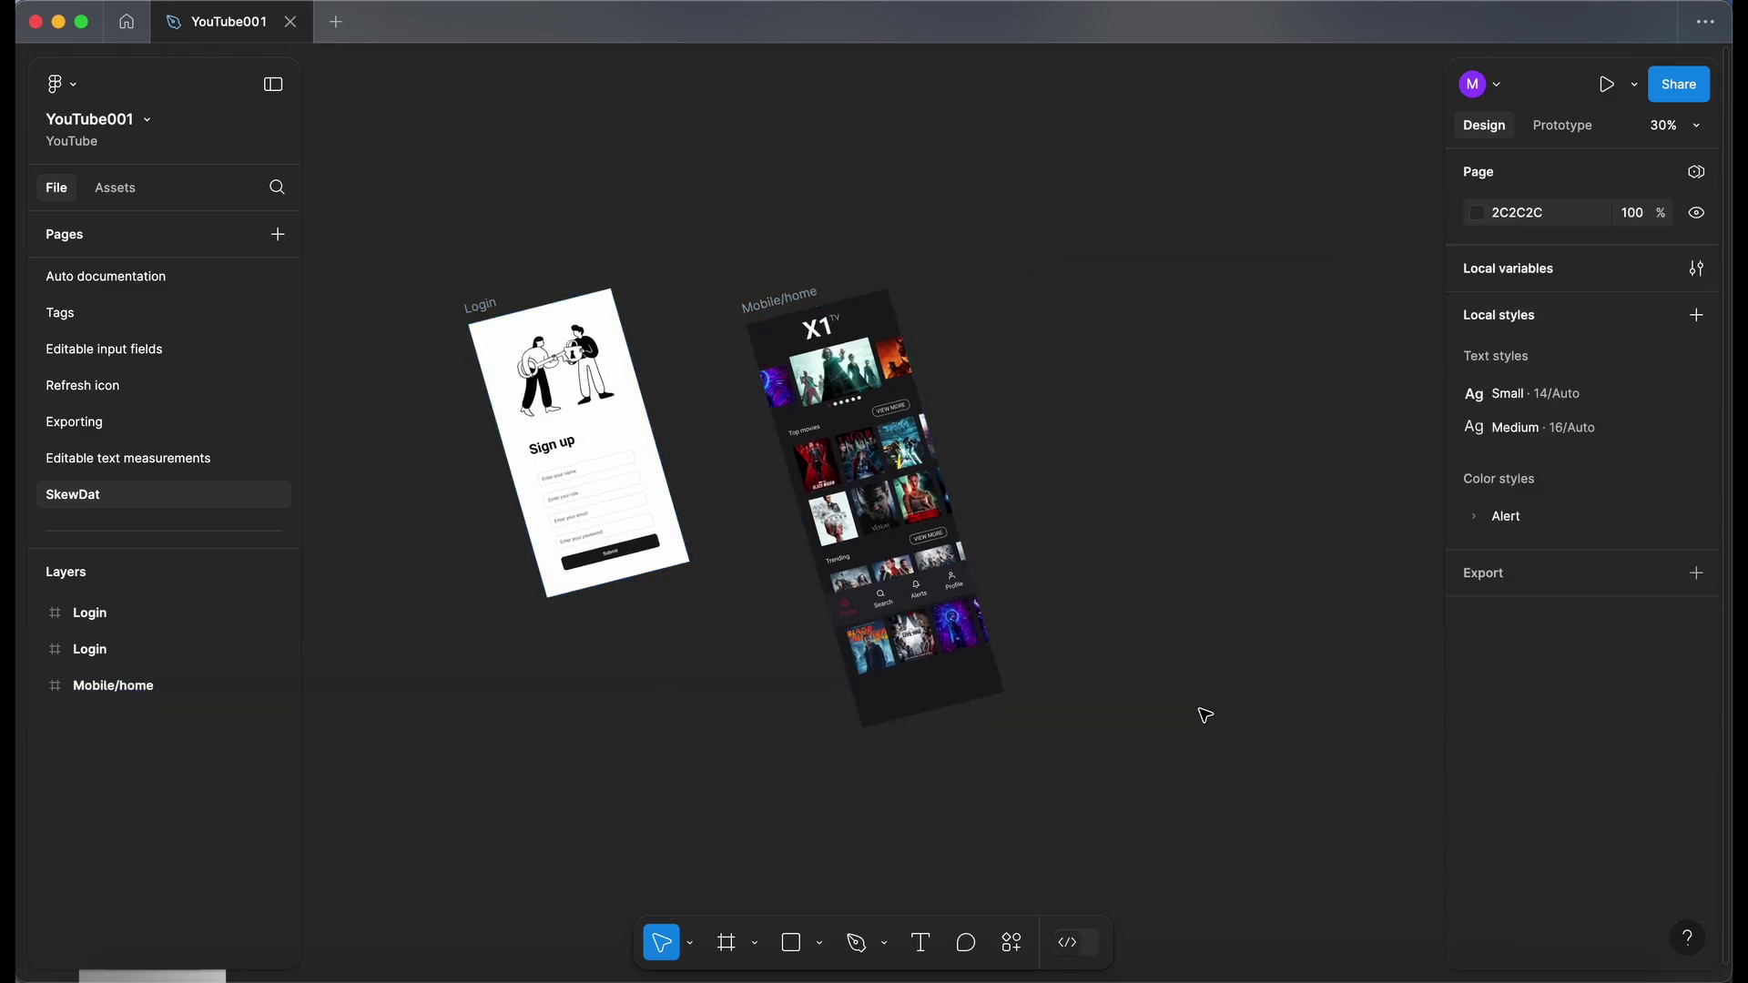
Step: Draw a 330×394 rectangle beside the Login frame
{"action": "left_click", "coordinate": [492, 277]}
{"action": "scroll", "coordinate": [1060, 661], "scroll_direction": "up", "scroll_amount": 3}
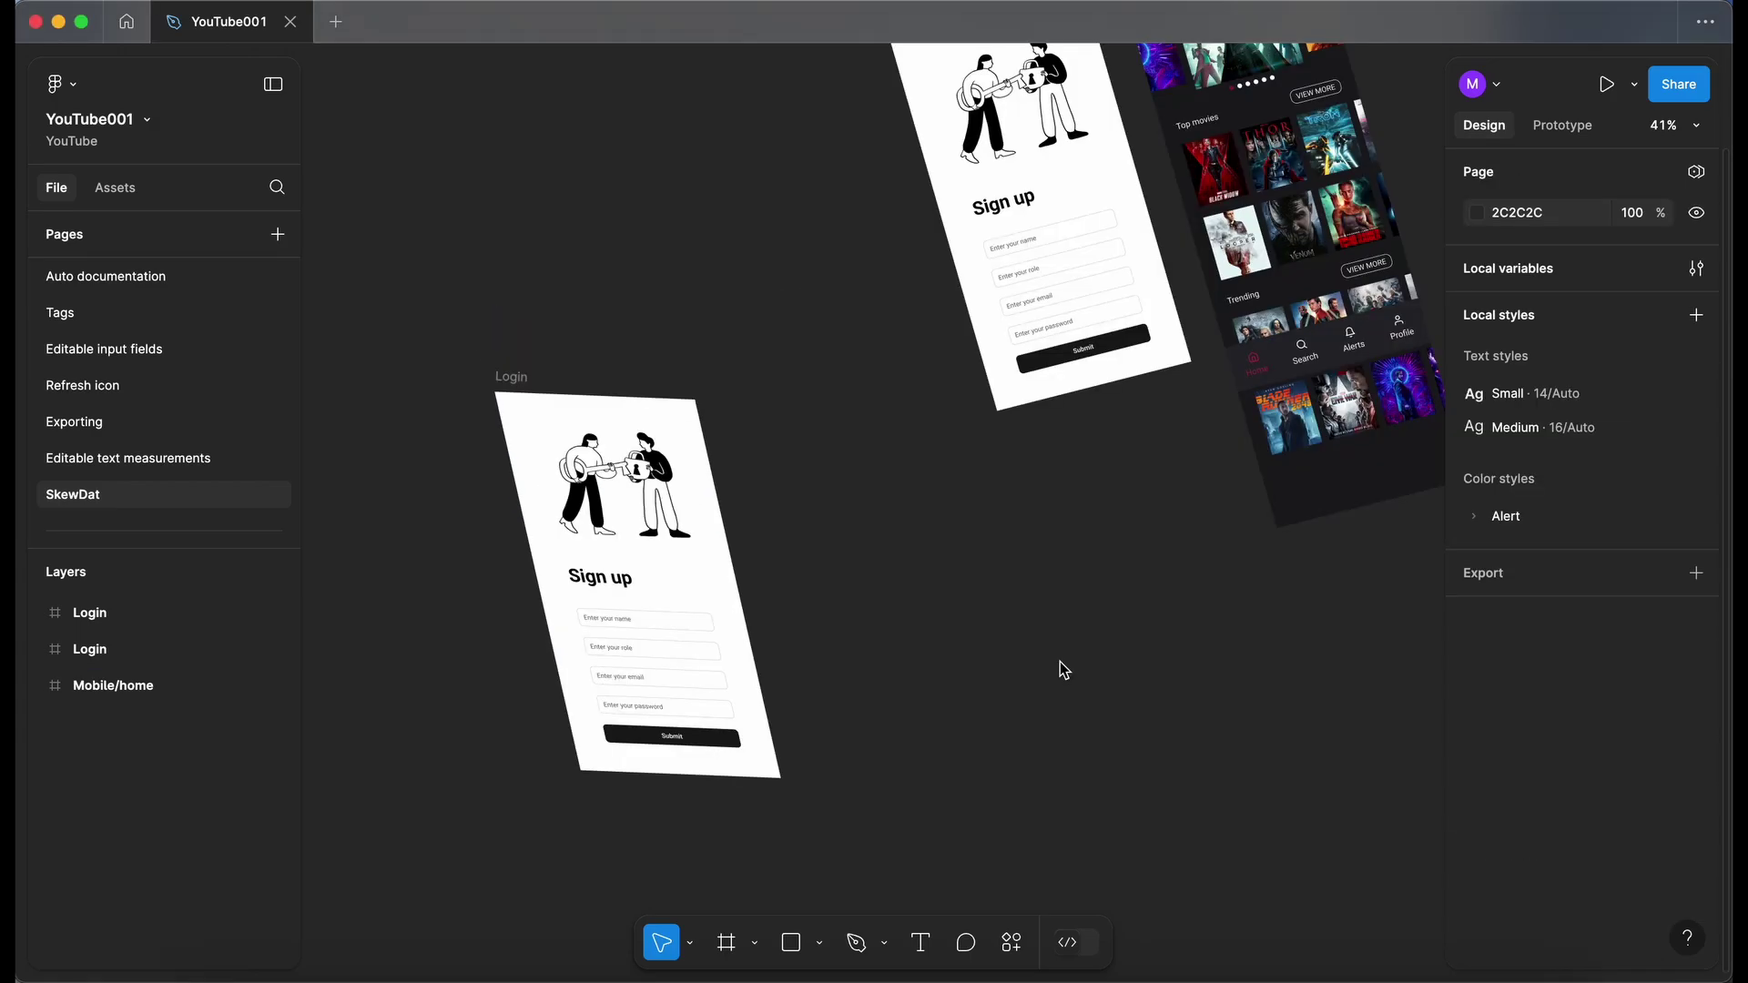
{"action": "scroll", "coordinate": [1059, 661], "scroll_direction": "right", "scroll_amount": 2}
{"action": "left_click", "coordinate": [791, 942]}
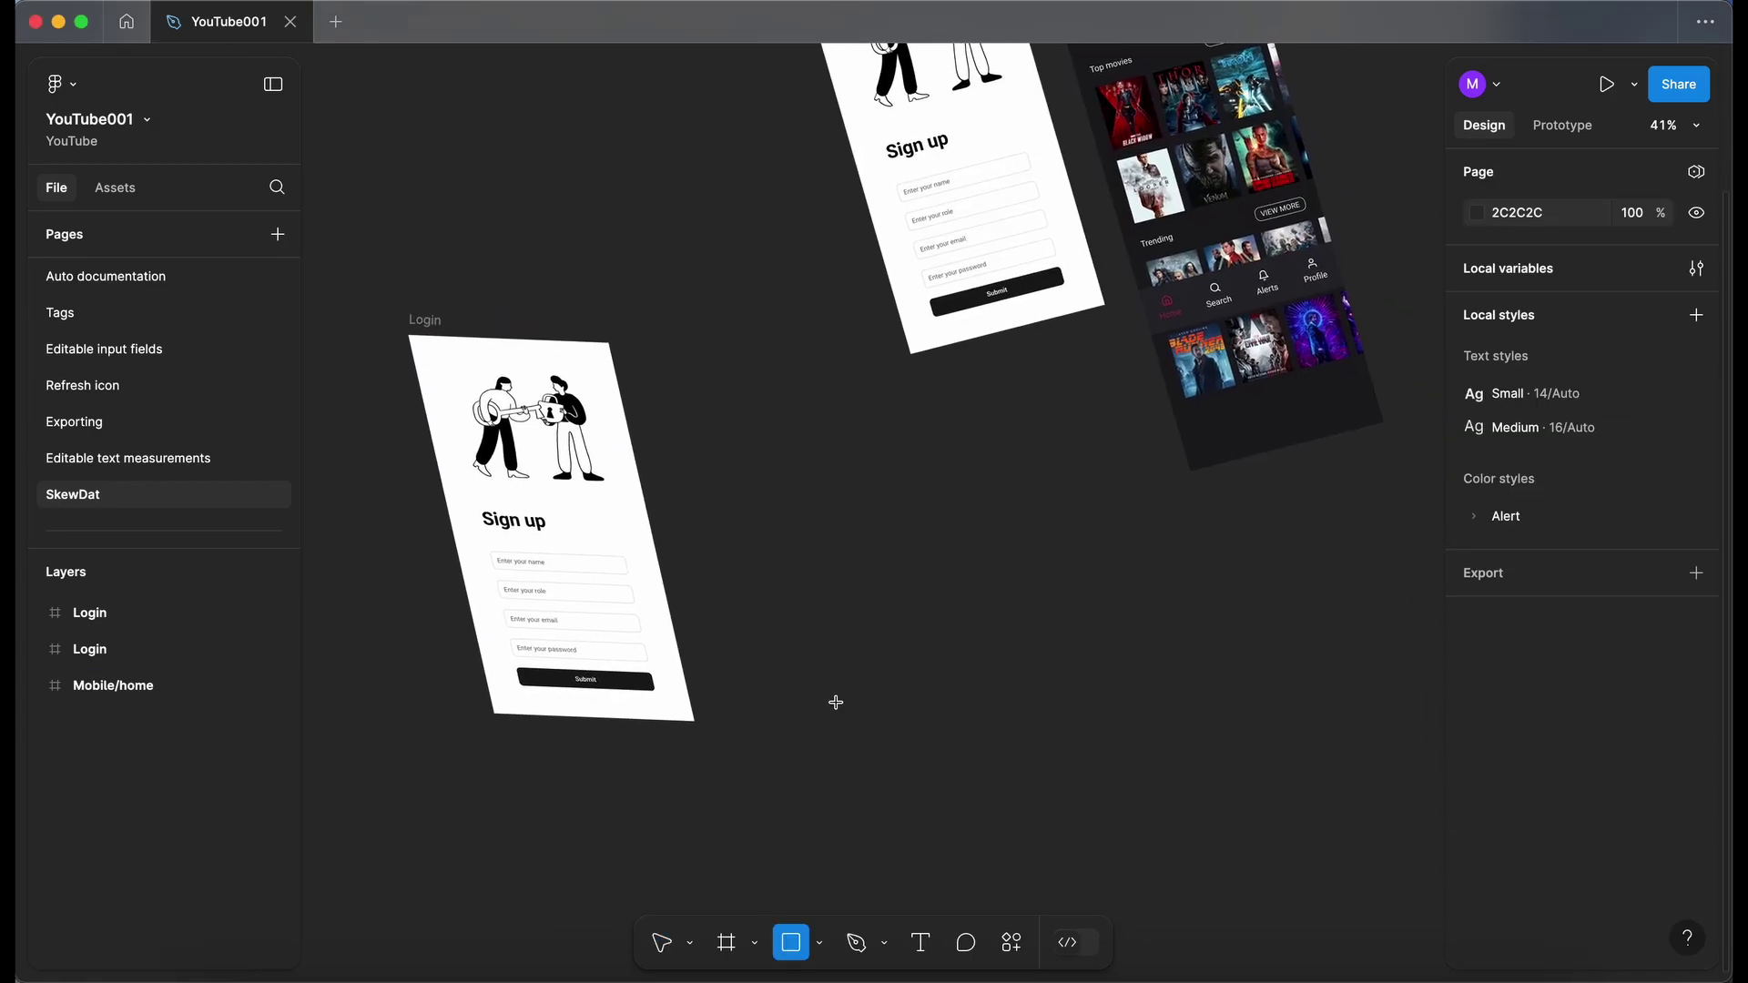
{"action": "left_click_drag", "start_coordinate": [884, 538], "coordinate": [1038, 720]}
Step: Draw an ellipse overlapping the rectangle
{"action": "scroll", "coordinate": [1037, 728], "scroll_direction": "down", "scroll_amount": 3}
{"action": "scroll", "coordinate": [1037, 728], "scroll_direction": "right", "scroll_amount": 5}
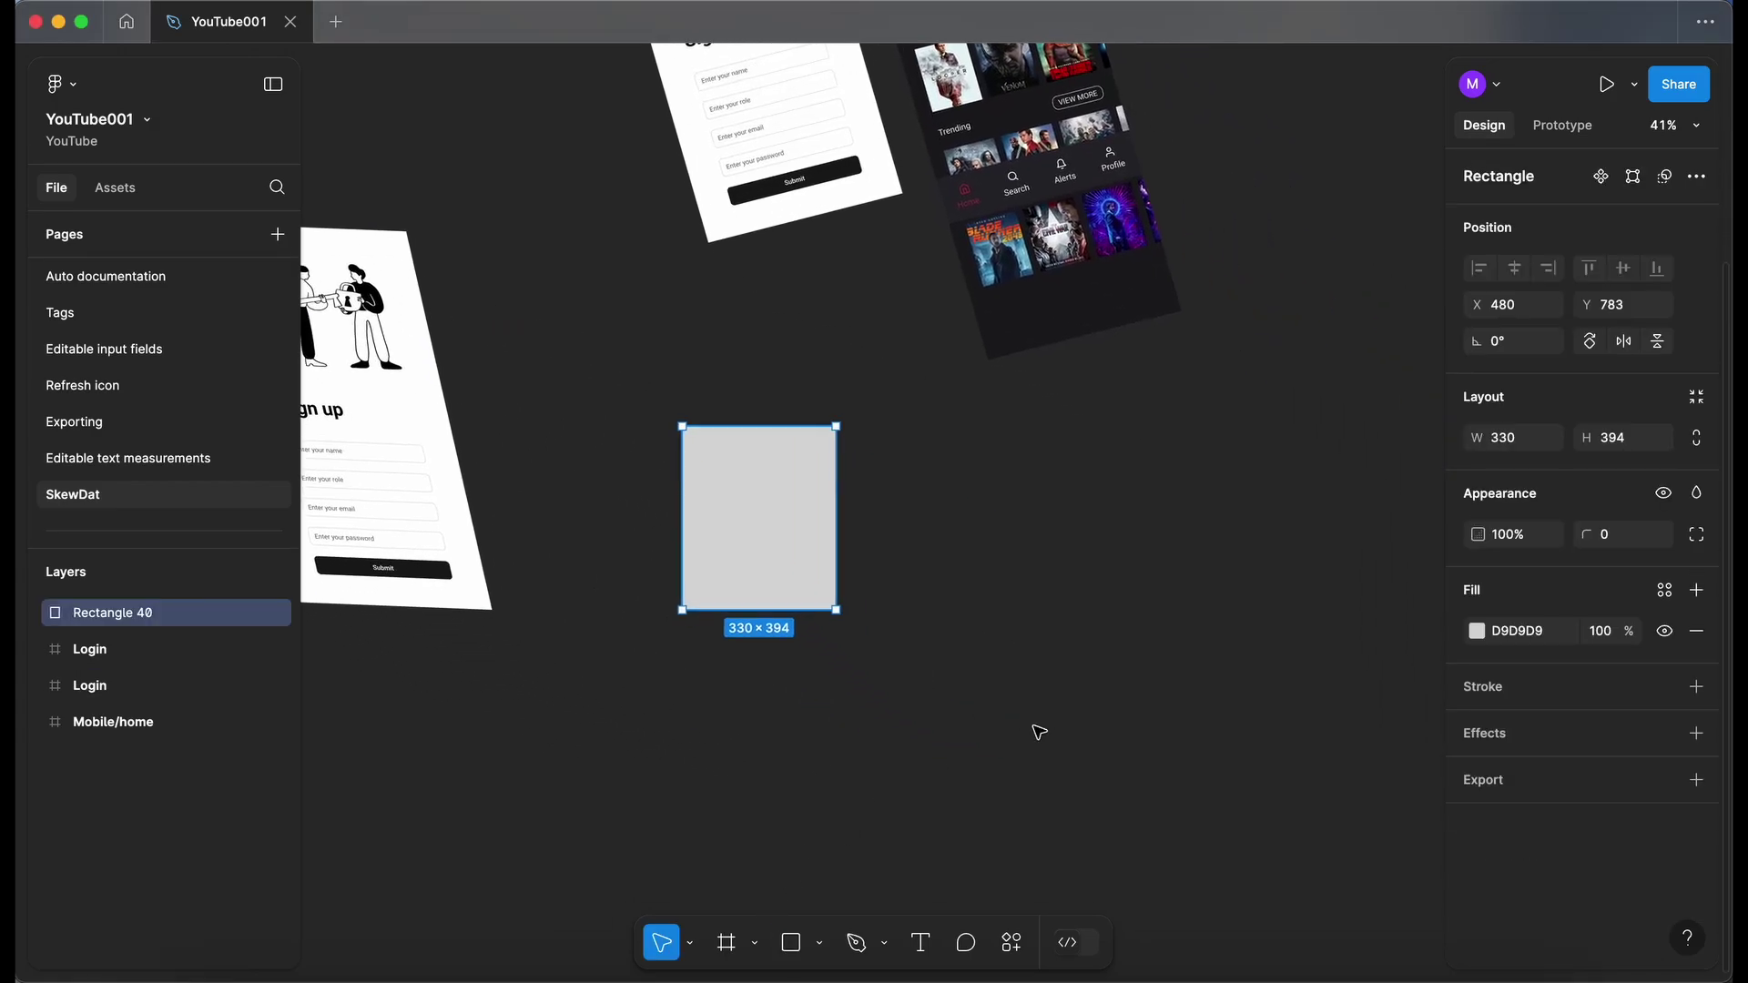
{"action": "left_click", "coordinate": [819, 942]}
{"action": "left_click", "coordinate": [860, 804]}
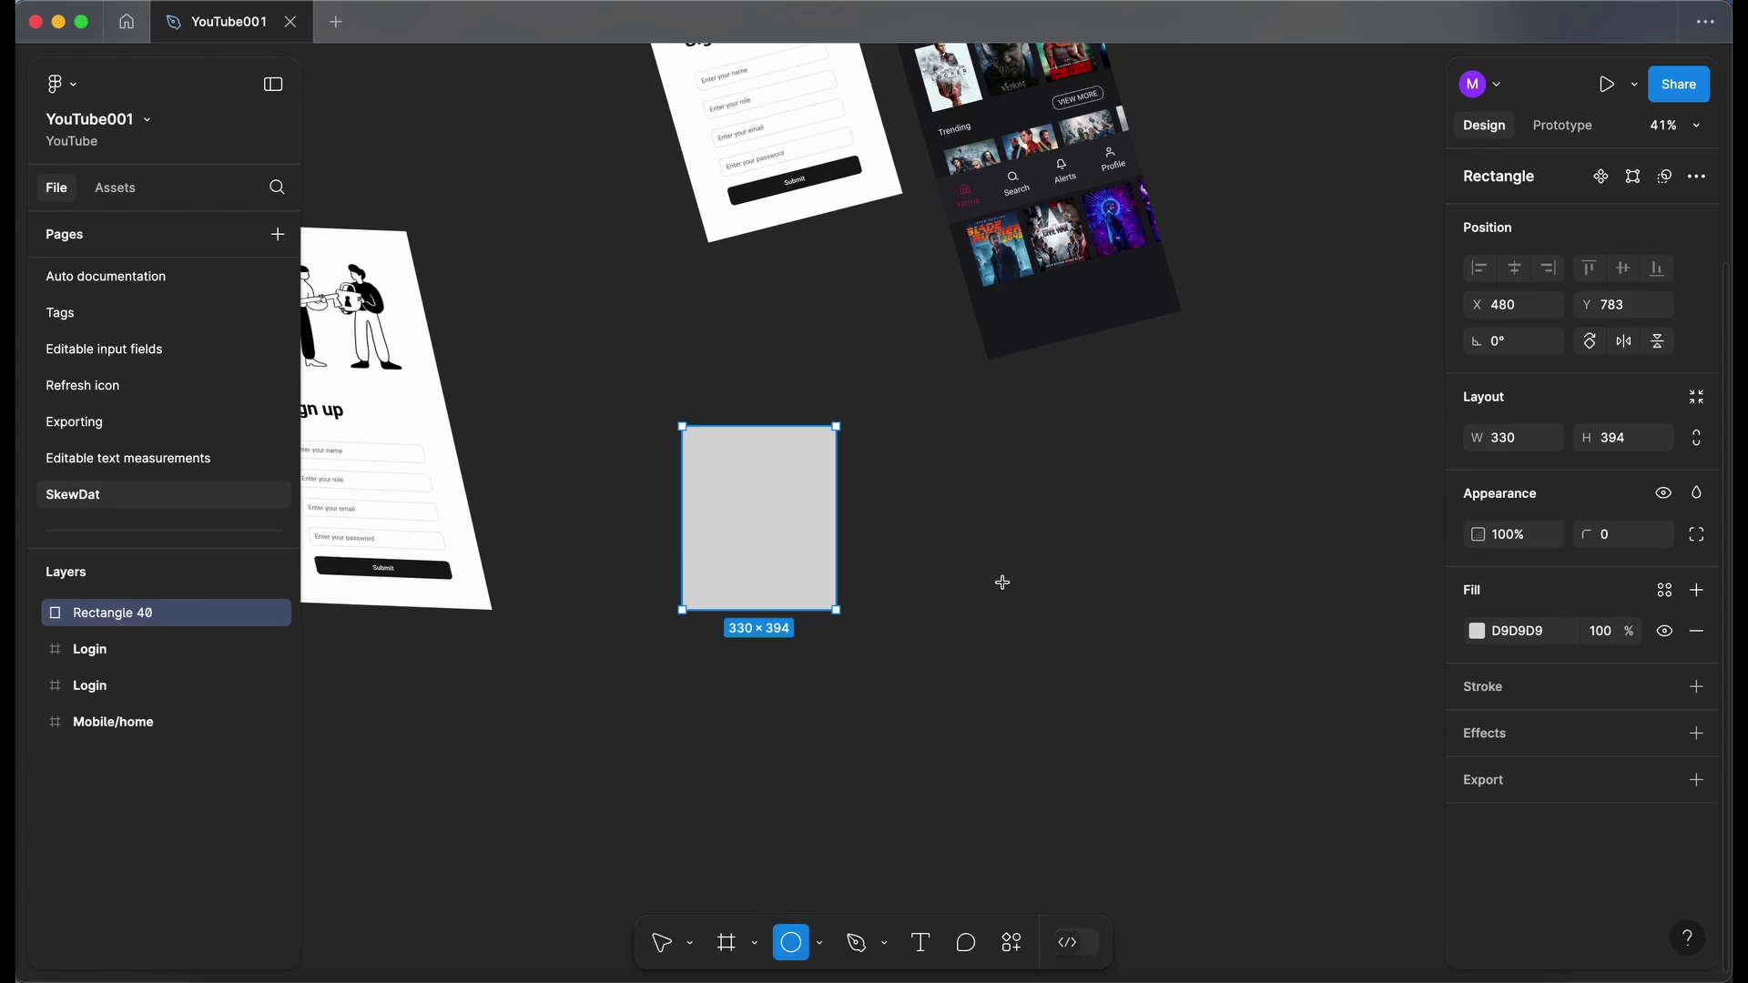
{"action": "left_click_drag", "start_coordinate": [1002, 583], "coordinate": [1316, 897]}
Step: Select the rectangle and ellipse together and run SkewDat, moving its window off the shapes
{"action": "scroll", "coordinate": [776, 491], "scroll_direction": "down", "scroll_amount": 3}
{"action": "scroll", "coordinate": [776, 491], "scroll_direction": "right", "scroll_amount": 3}
{"action": "left_click", "coordinate": [671, 424]}
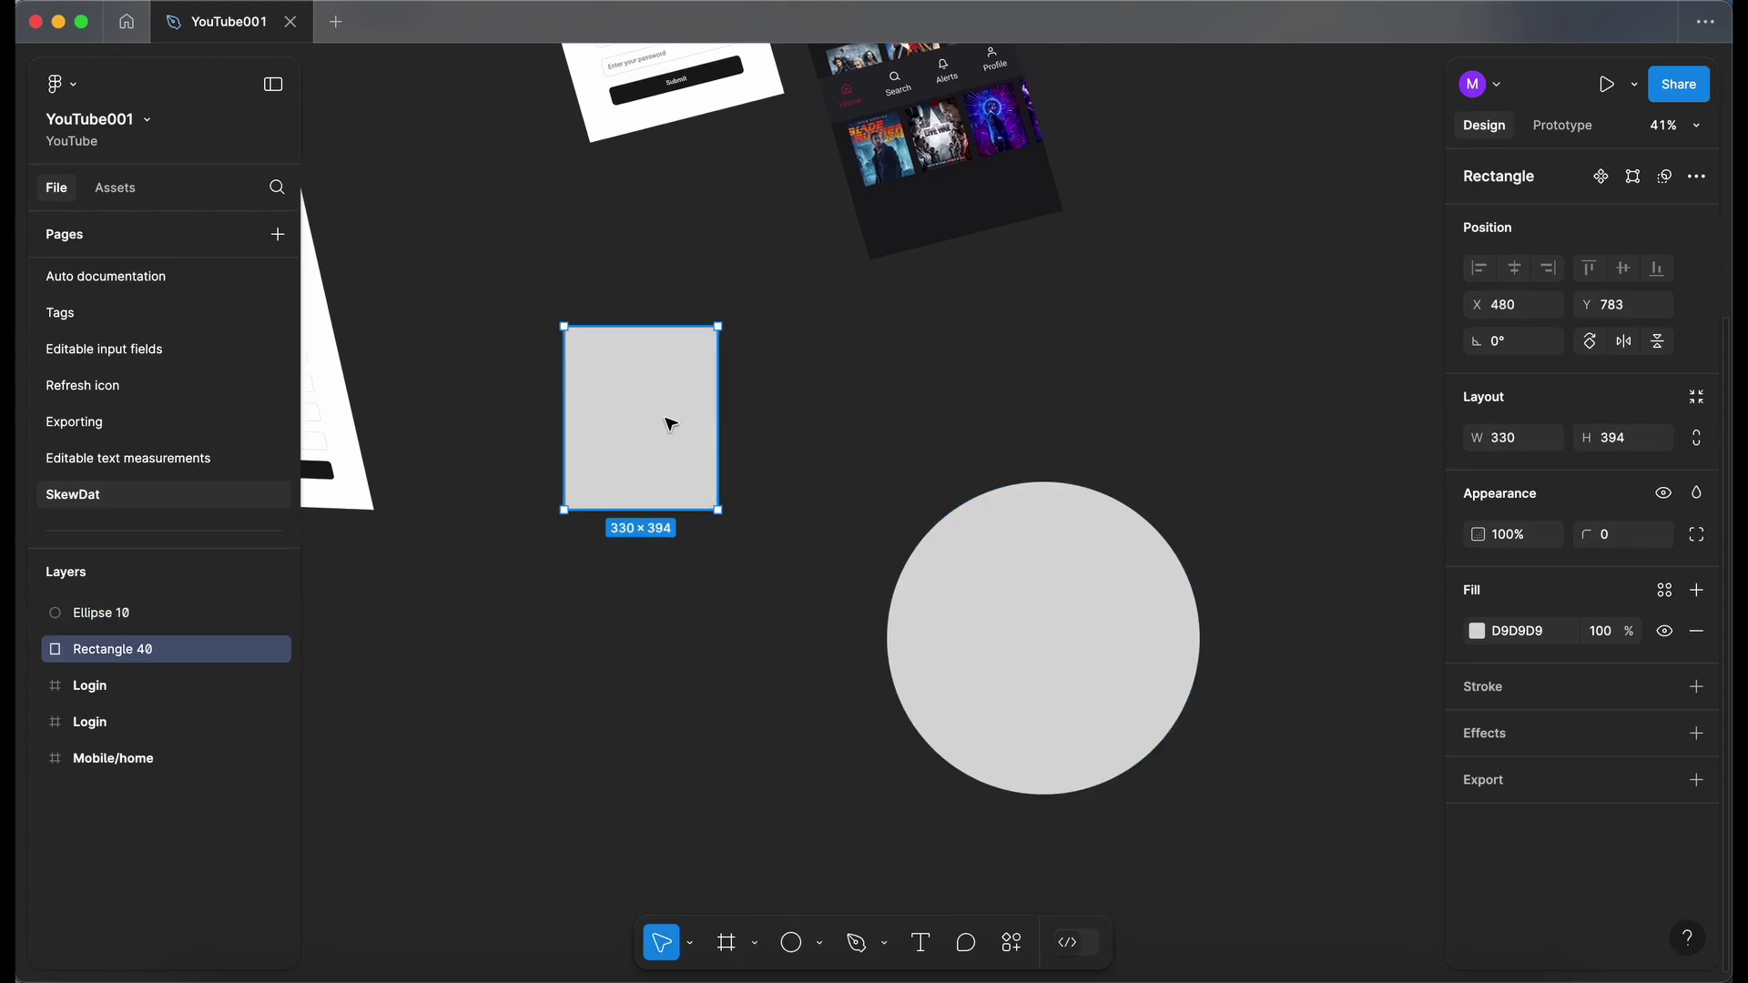
{"action": "left_click", "coordinate": [1042, 726], "text": "shift"}
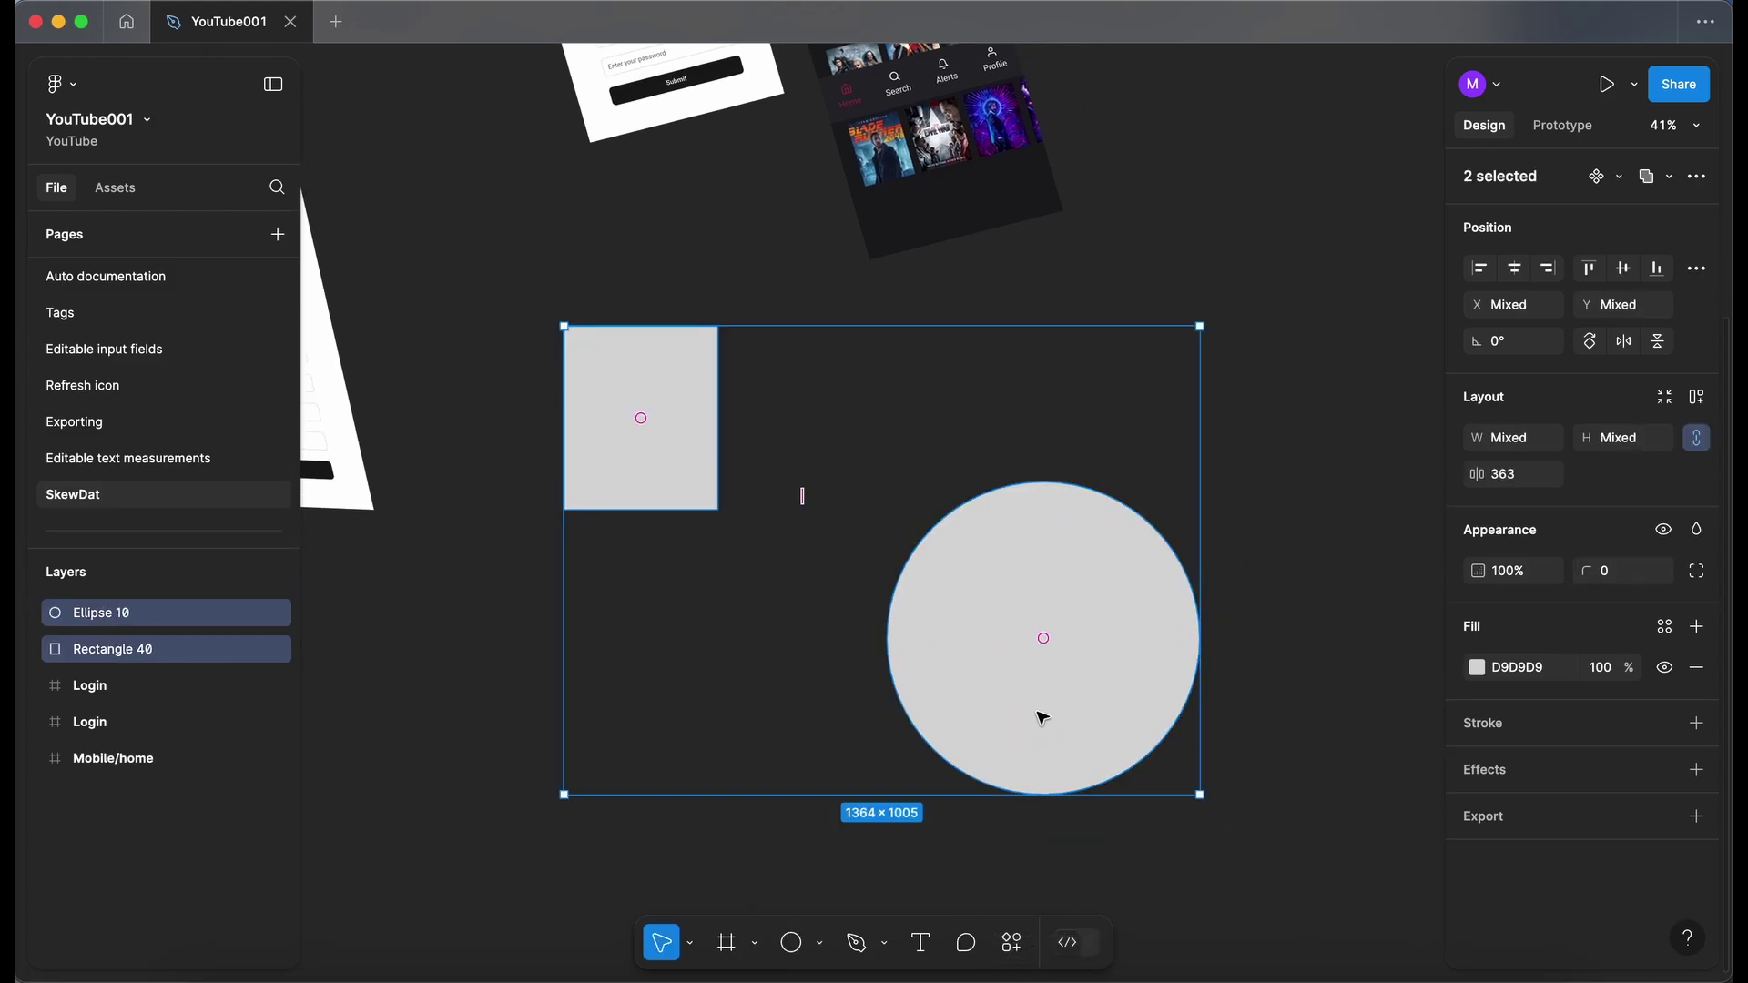
{"action": "left_click", "coordinate": [1009, 943]}
{"action": "left_click", "coordinate": [722, 725]}
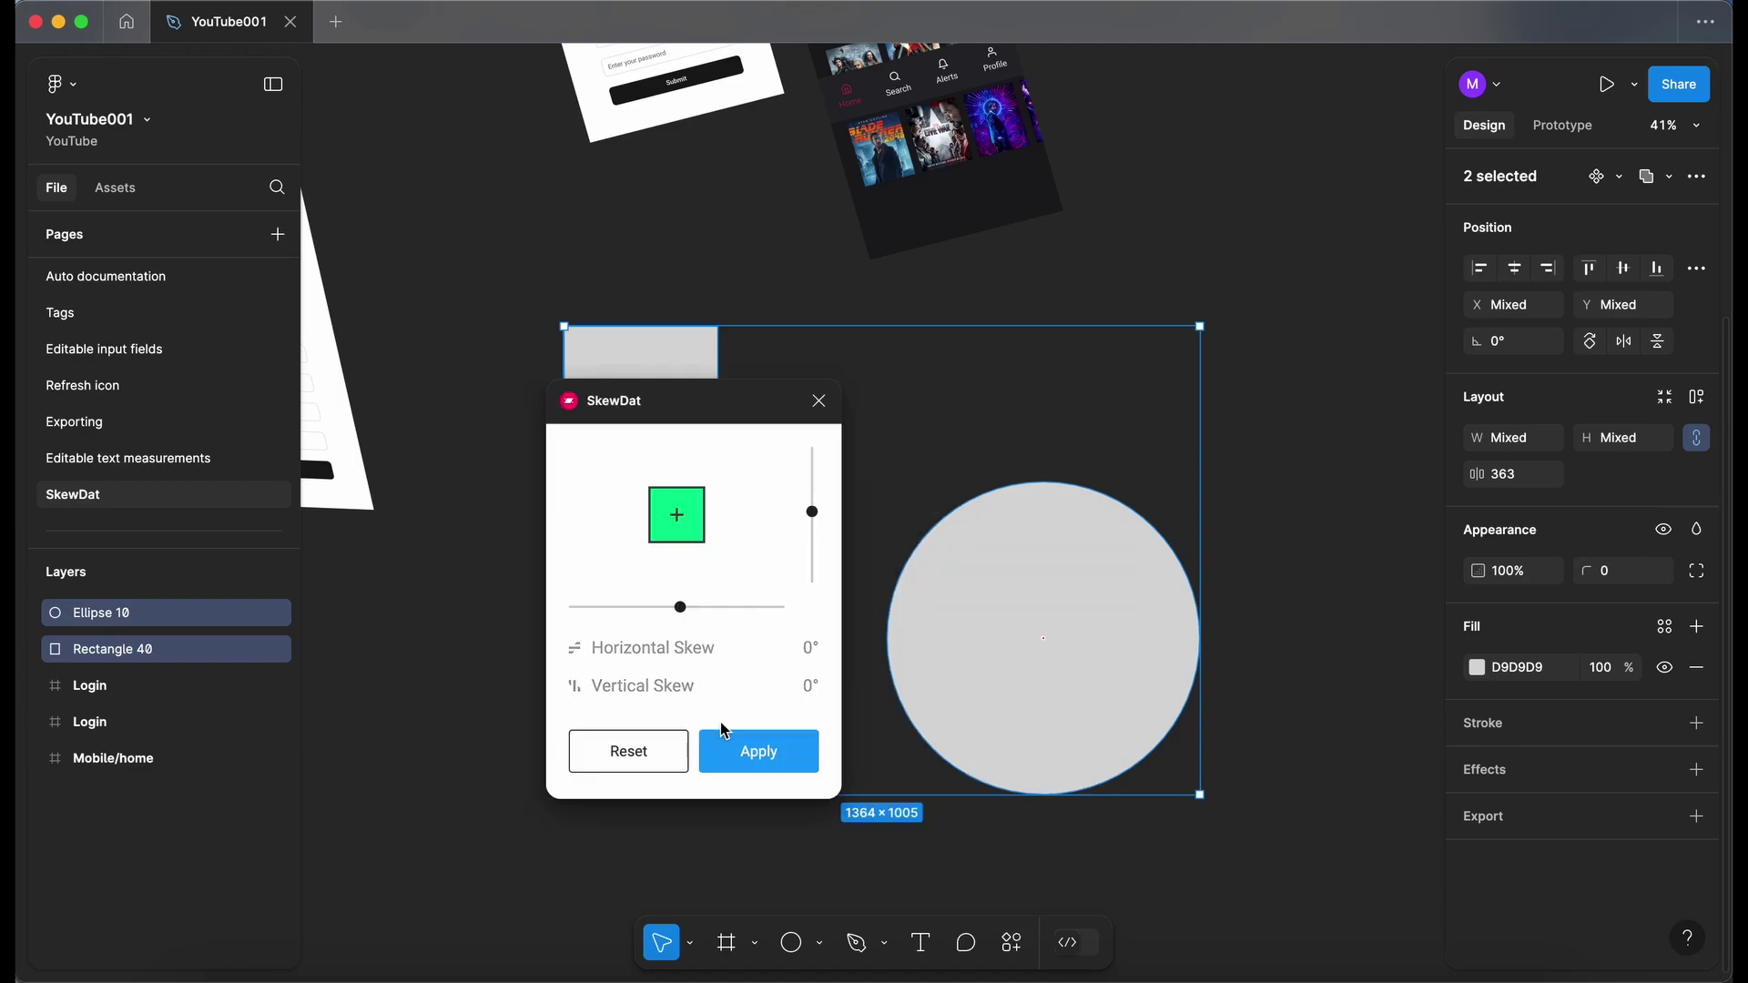
{"action": "left_click_drag", "start_coordinate": [707, 434], "coordinate": [455, 583]}
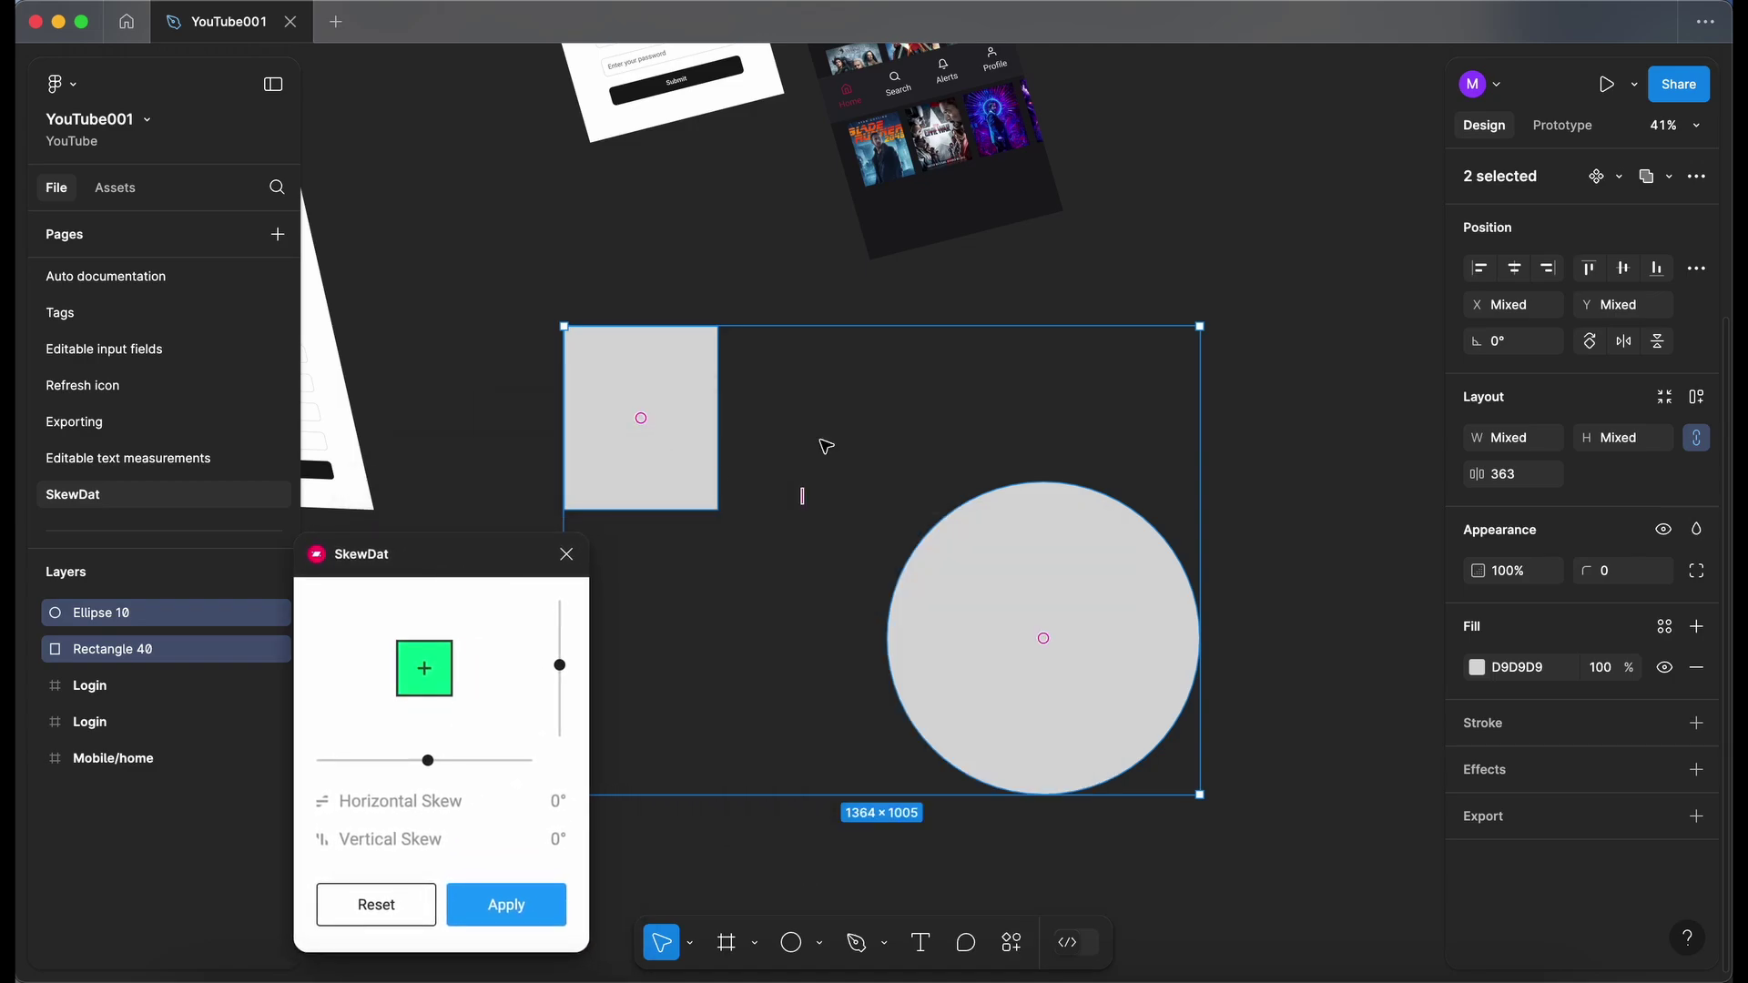
Step: Skew the rectangle and ellipse 4° horizontally and 2° vertically
{"action": "scroll", "coordinate": [910, 428], "scroll_direction": "left", "scroll_amount": 3}
{"action": "scroll", "coordinate": [911, 428], "scroll_direction": "up", "scroll_amount": 2}
{"action": "mouse_move", "coordinate": [428, 761]}
{"action": "left_mouse_down"}
{"action": "mouse_move", "coordinate": [470, 760]}
{"action": "mouse_move", "coordinate": [405, 761]}
{"action": "mouse_move", "coordinate": [438, 760]}
{"action": "left_mouse_up"}
{"action": "mouse_move", "coordinate": [562, 670]}
{"action": "left_mouse_down"}
{"action": "mouse_move", "coordinate": [564, 688]}
{"action": "mouse_move", "coordinate": [564, 628]}
{"action": "mouse_move", "coordinate": [568, 684]}
{"action": "left_mouse_up"}
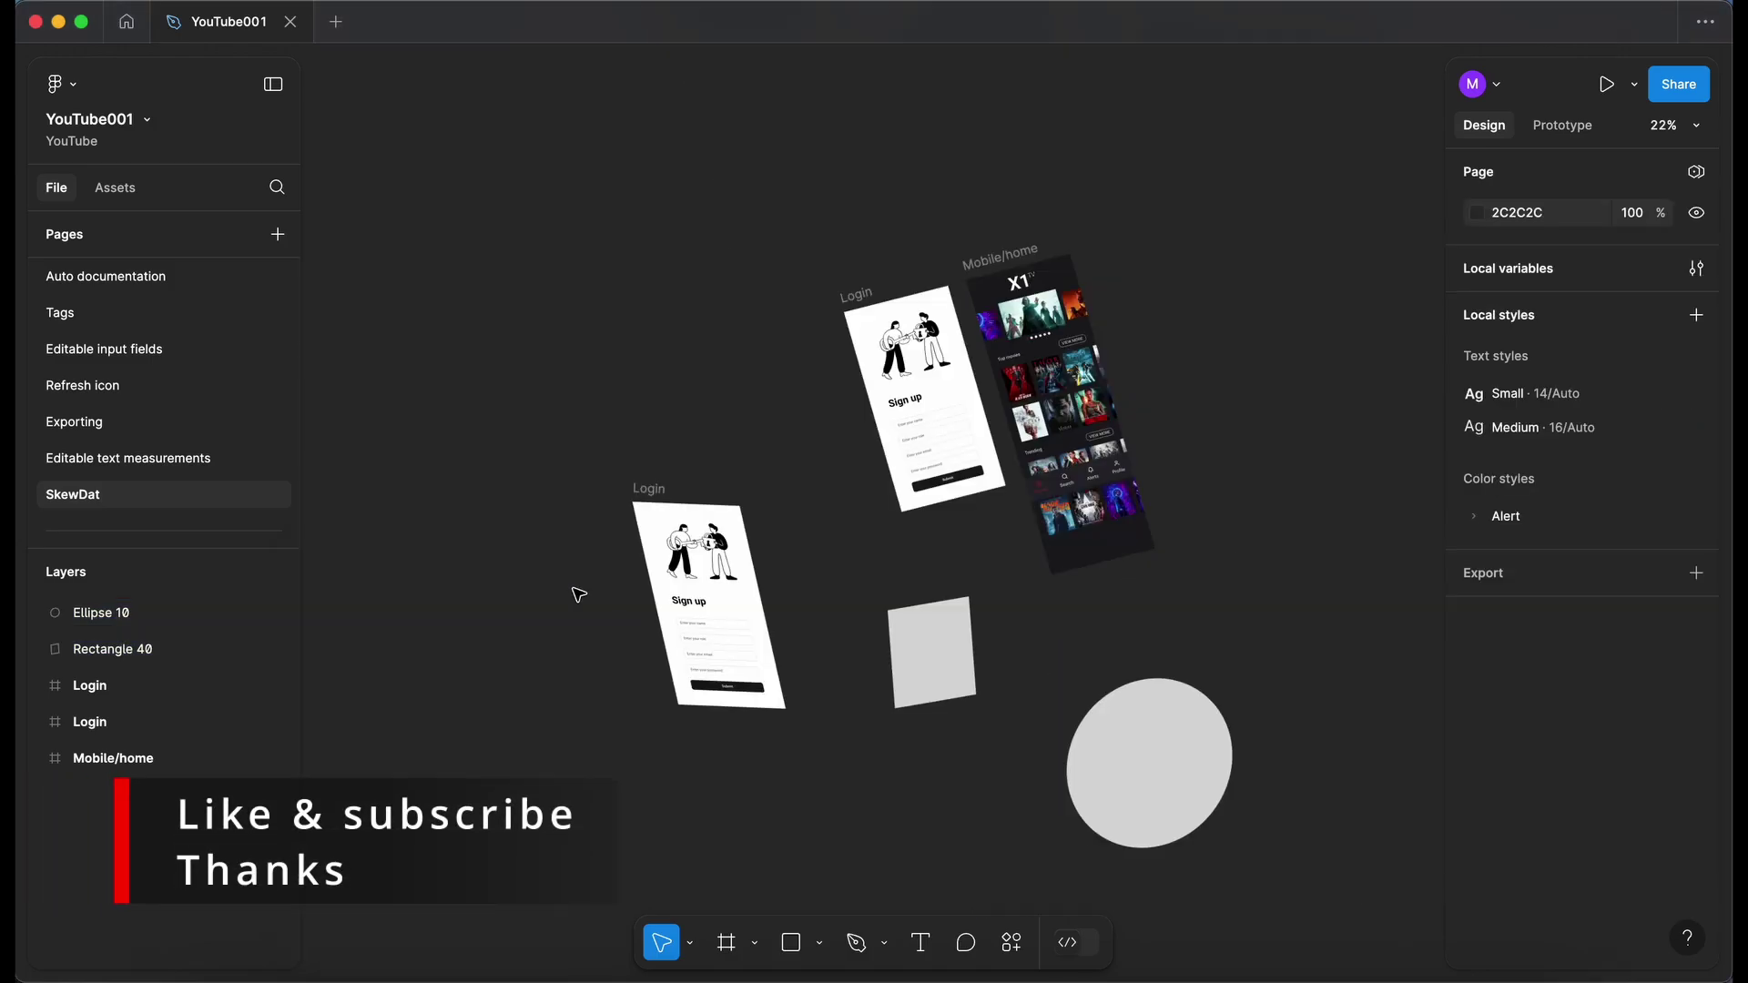
{"action": "left_click", "coordinate": [646, 496]}
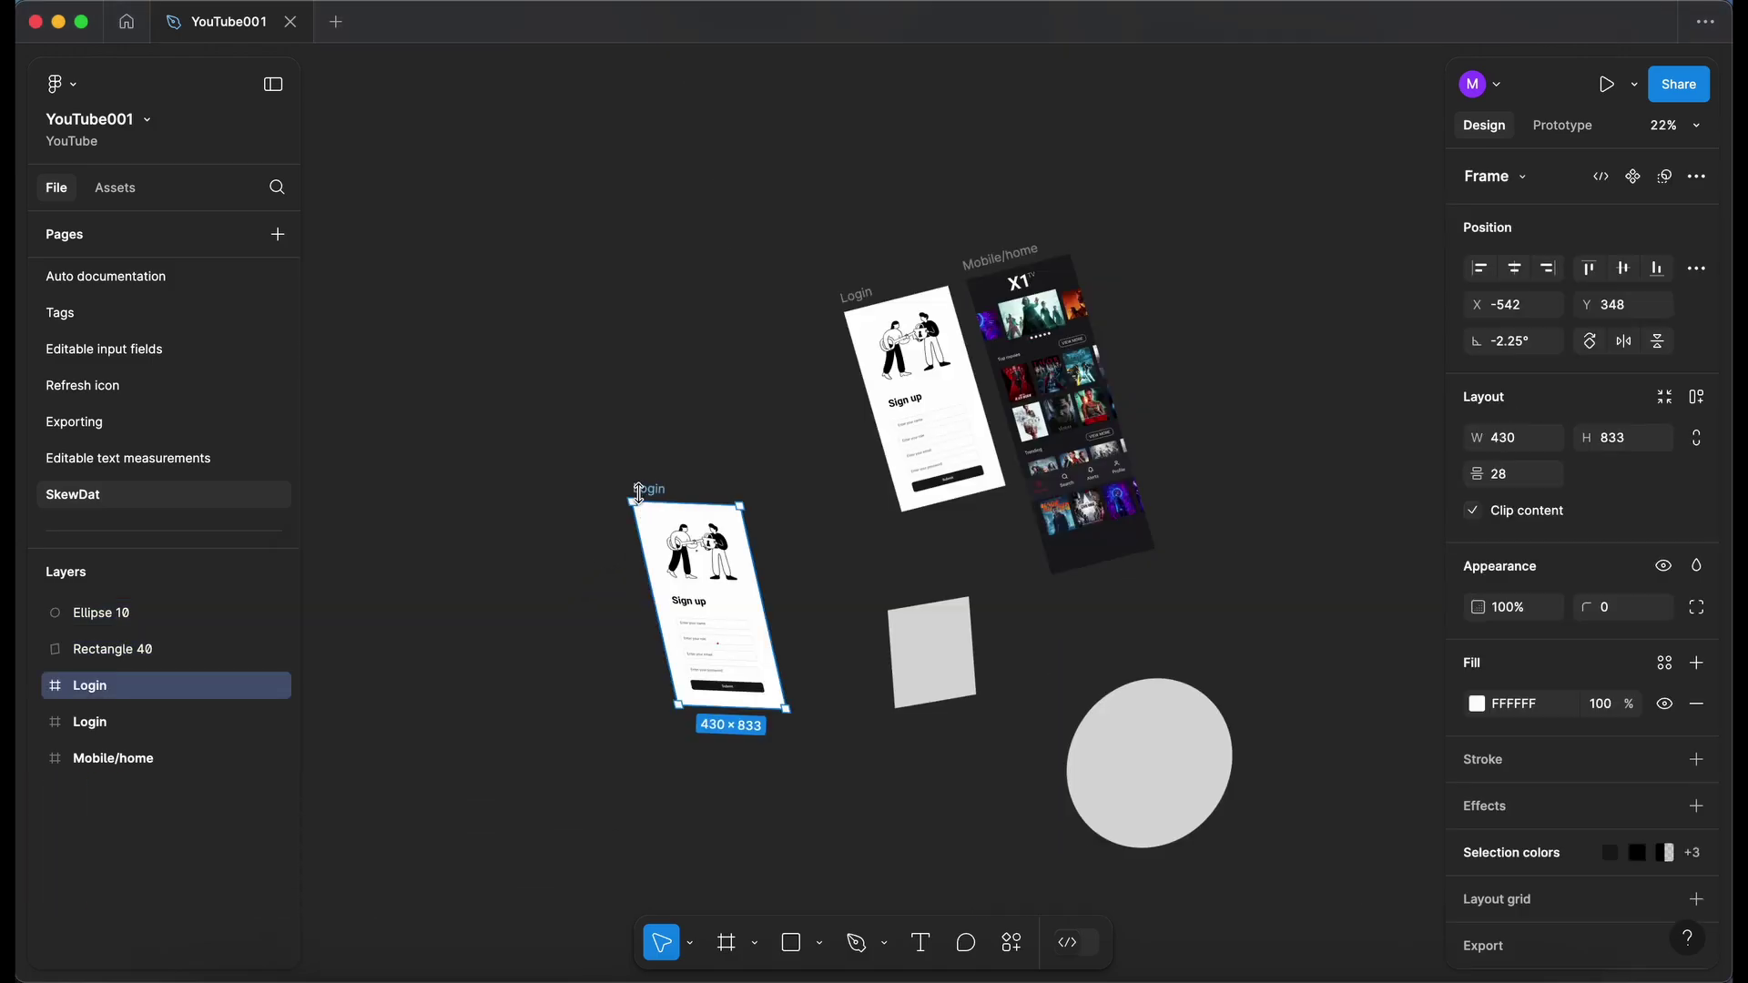
{"action": "scroll", "coordinate": [639, 495], "scroll_direction": "up", "scroll_amount": 6}
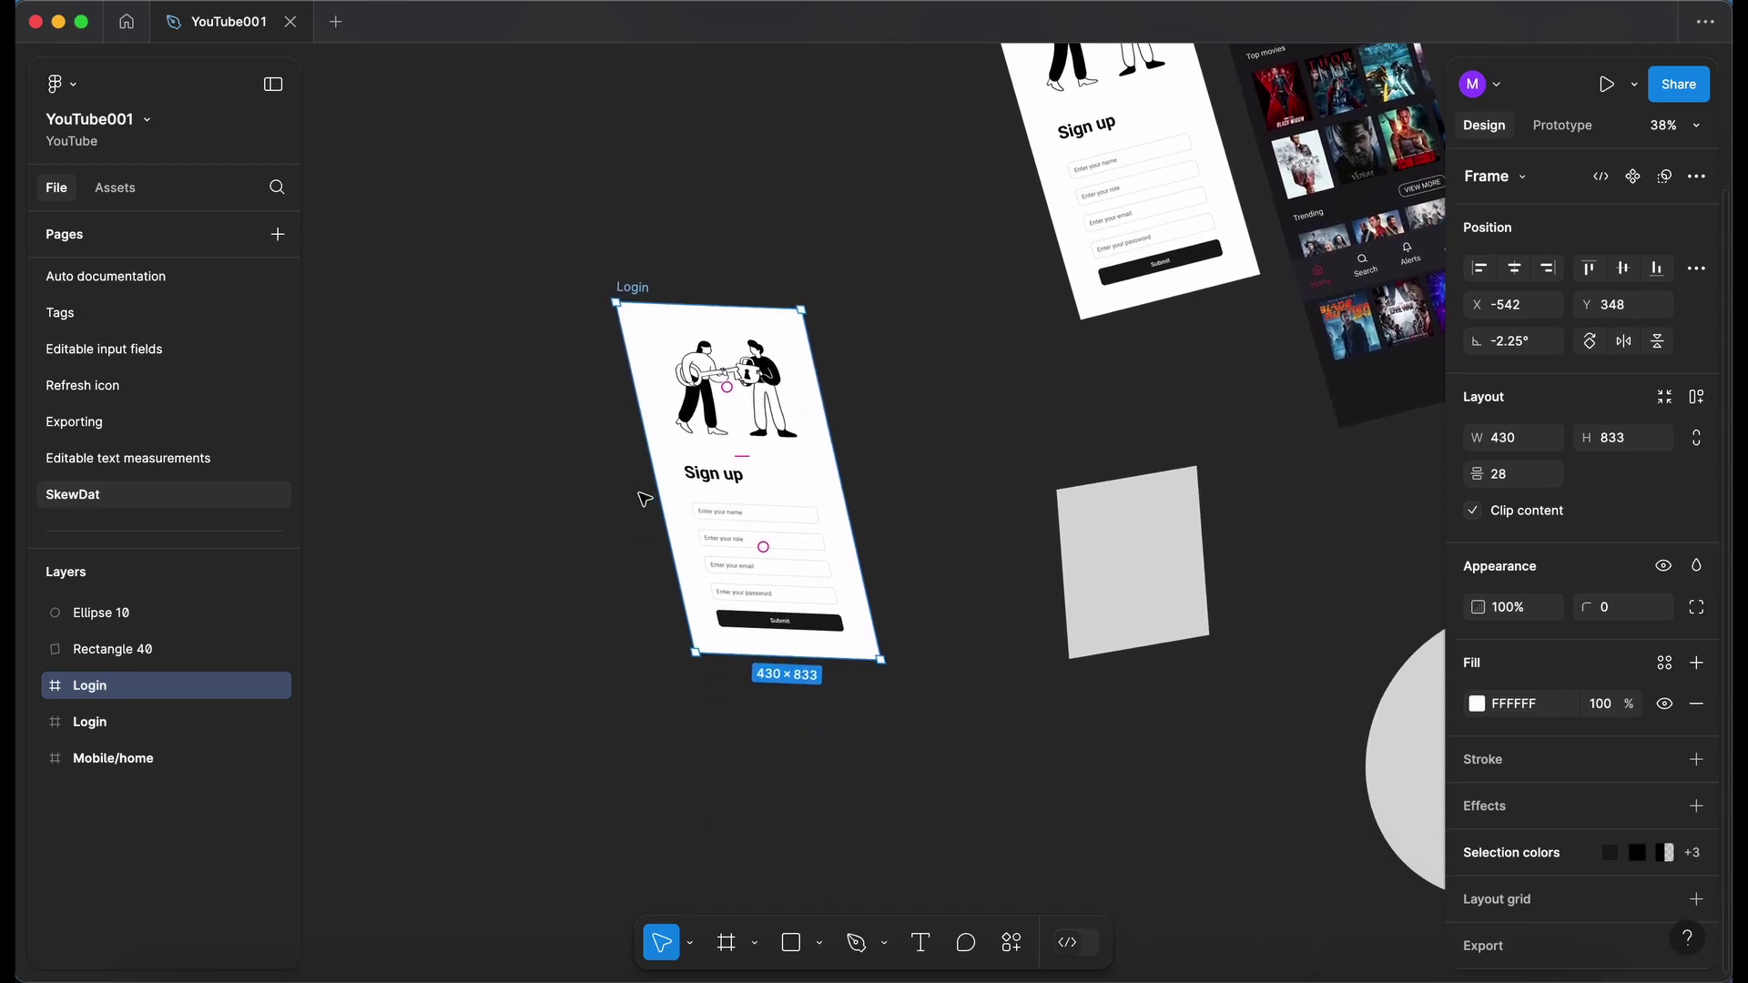
{"action": "scroll", "coordinate": [646, 497], "scroll_direction": "up", "scroll_amount": 2}
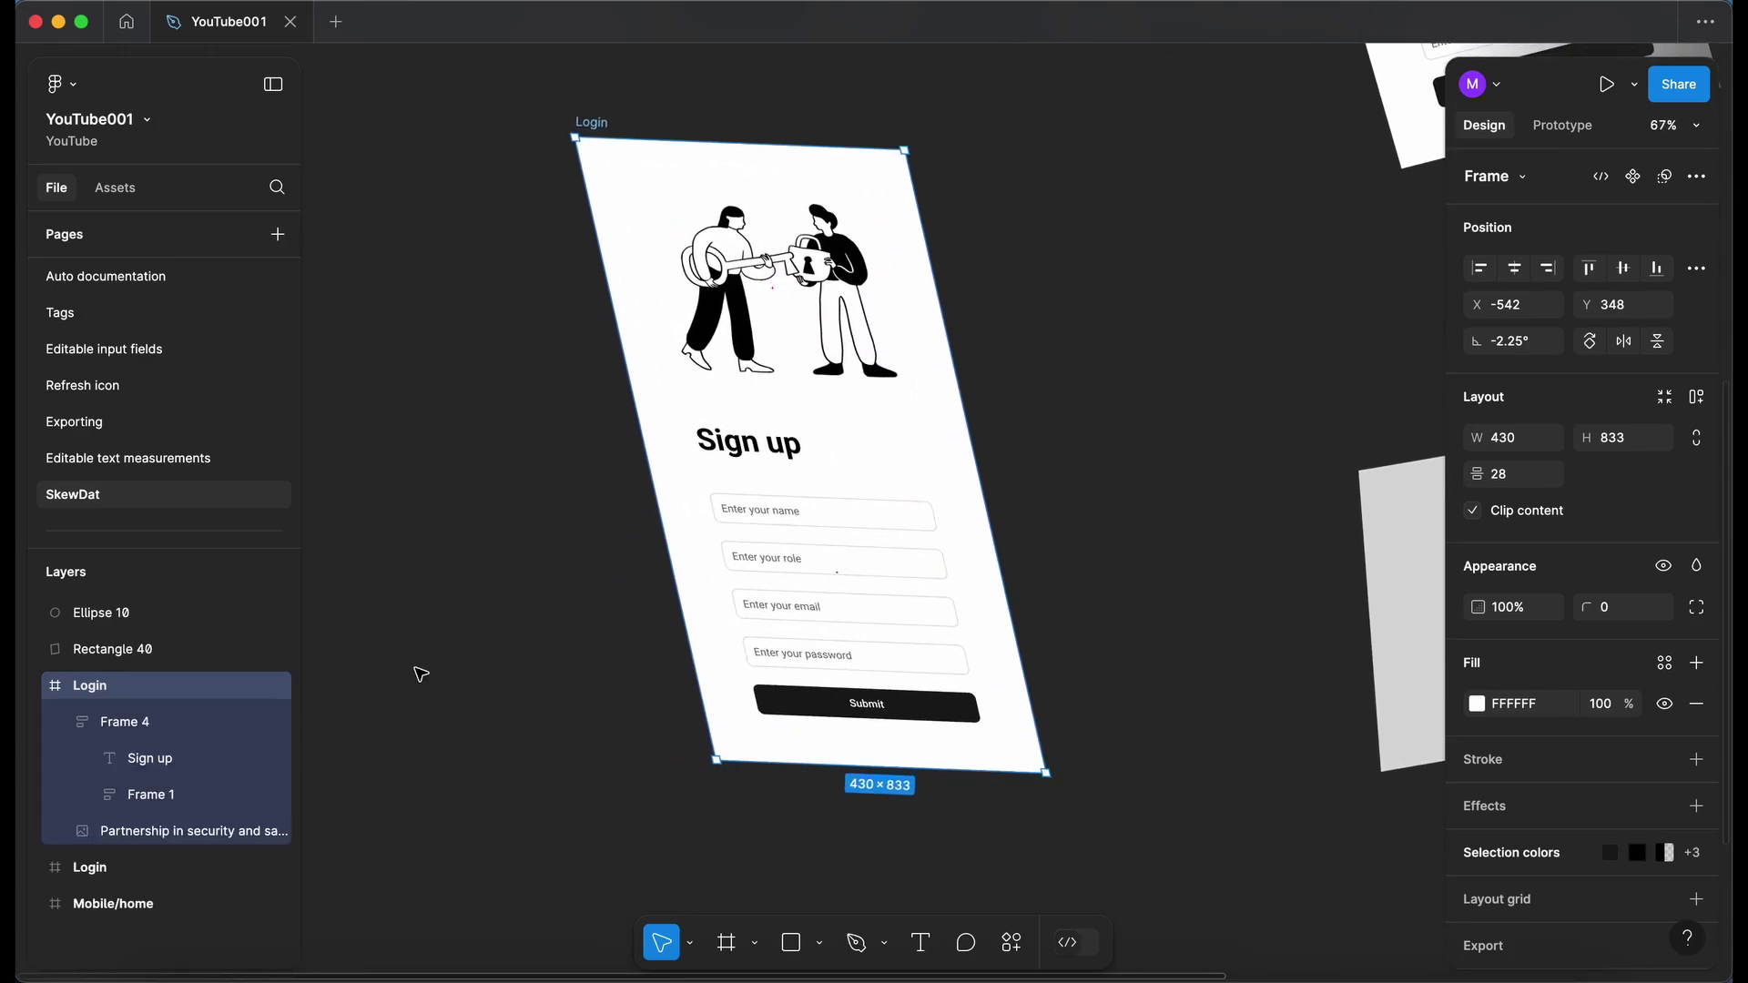
{"action": "left_click", "coordinate": [169, 771]}
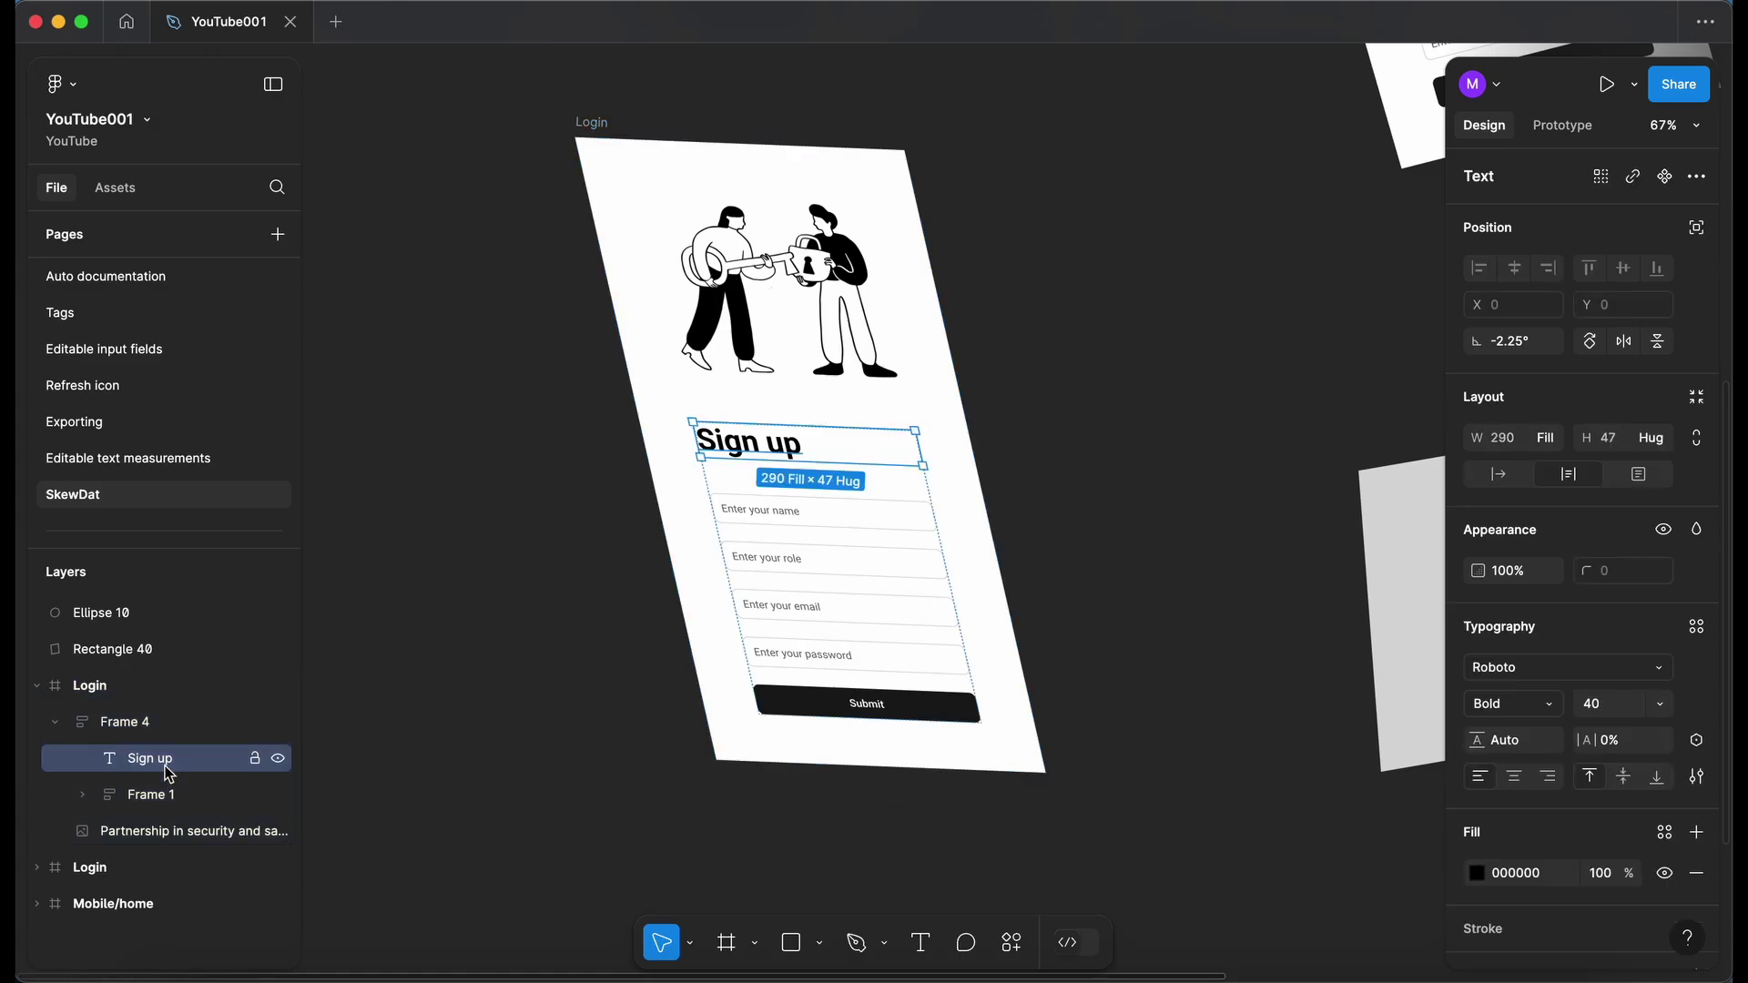
{"action": "double_click", "coordinate": [785, 453]}
{"action": "left_click", "coordinate": [824, 451]}
{"action": "type", "text": "1234"}
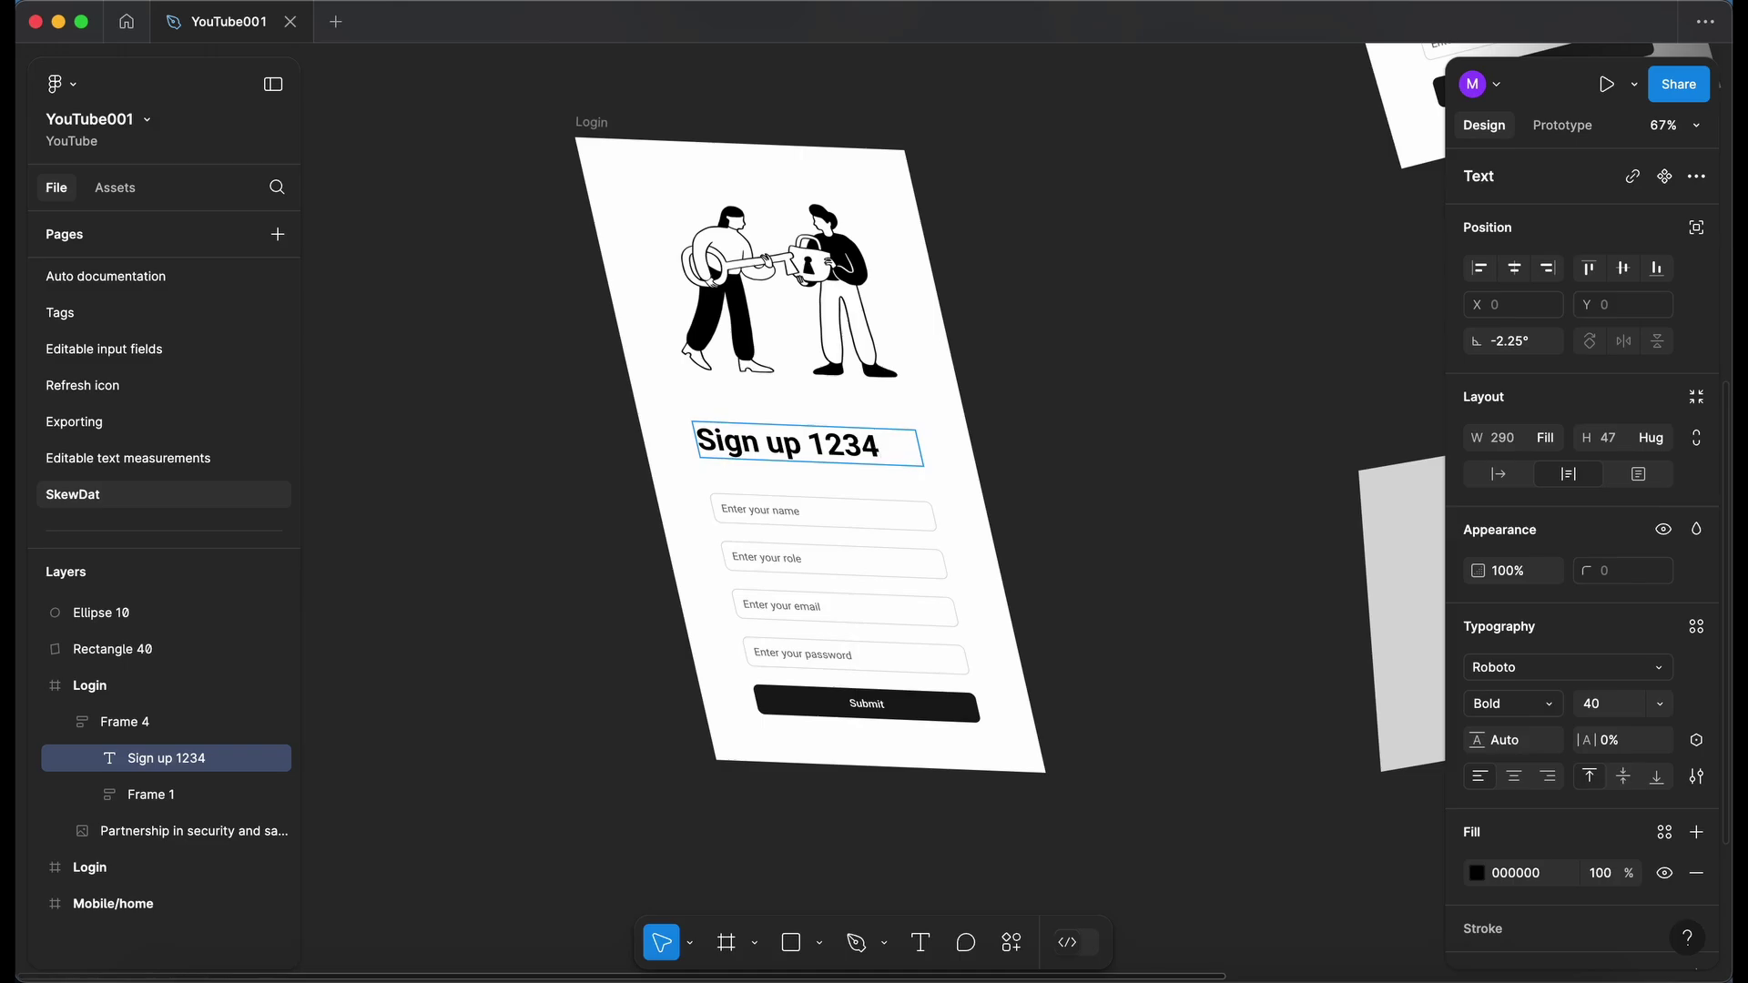
{"action": "left_click", "coordinate": [571, 476]}
{"action": "scroll", "coordinate": [571, 476], "scroll_direction": "down", "scroll_amount": 3}
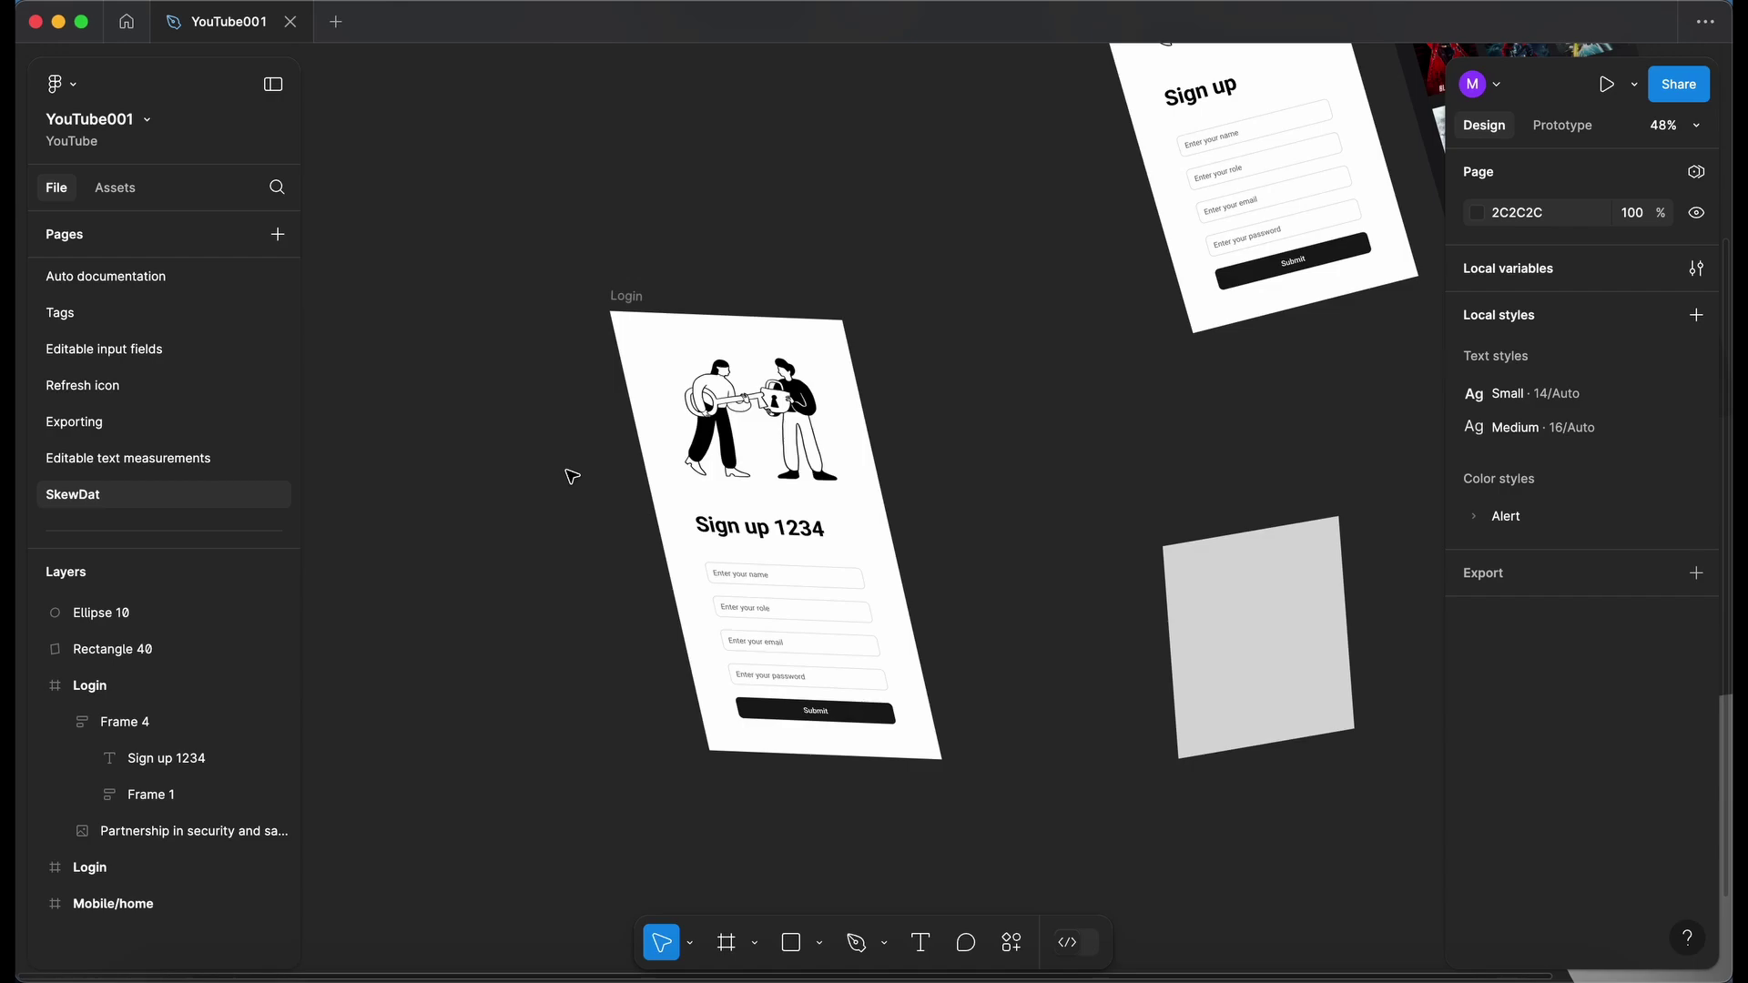
{"action": "scroll", "coordinate": [763, 532], "scroll_direction": "up", "scroll_amount": 2}
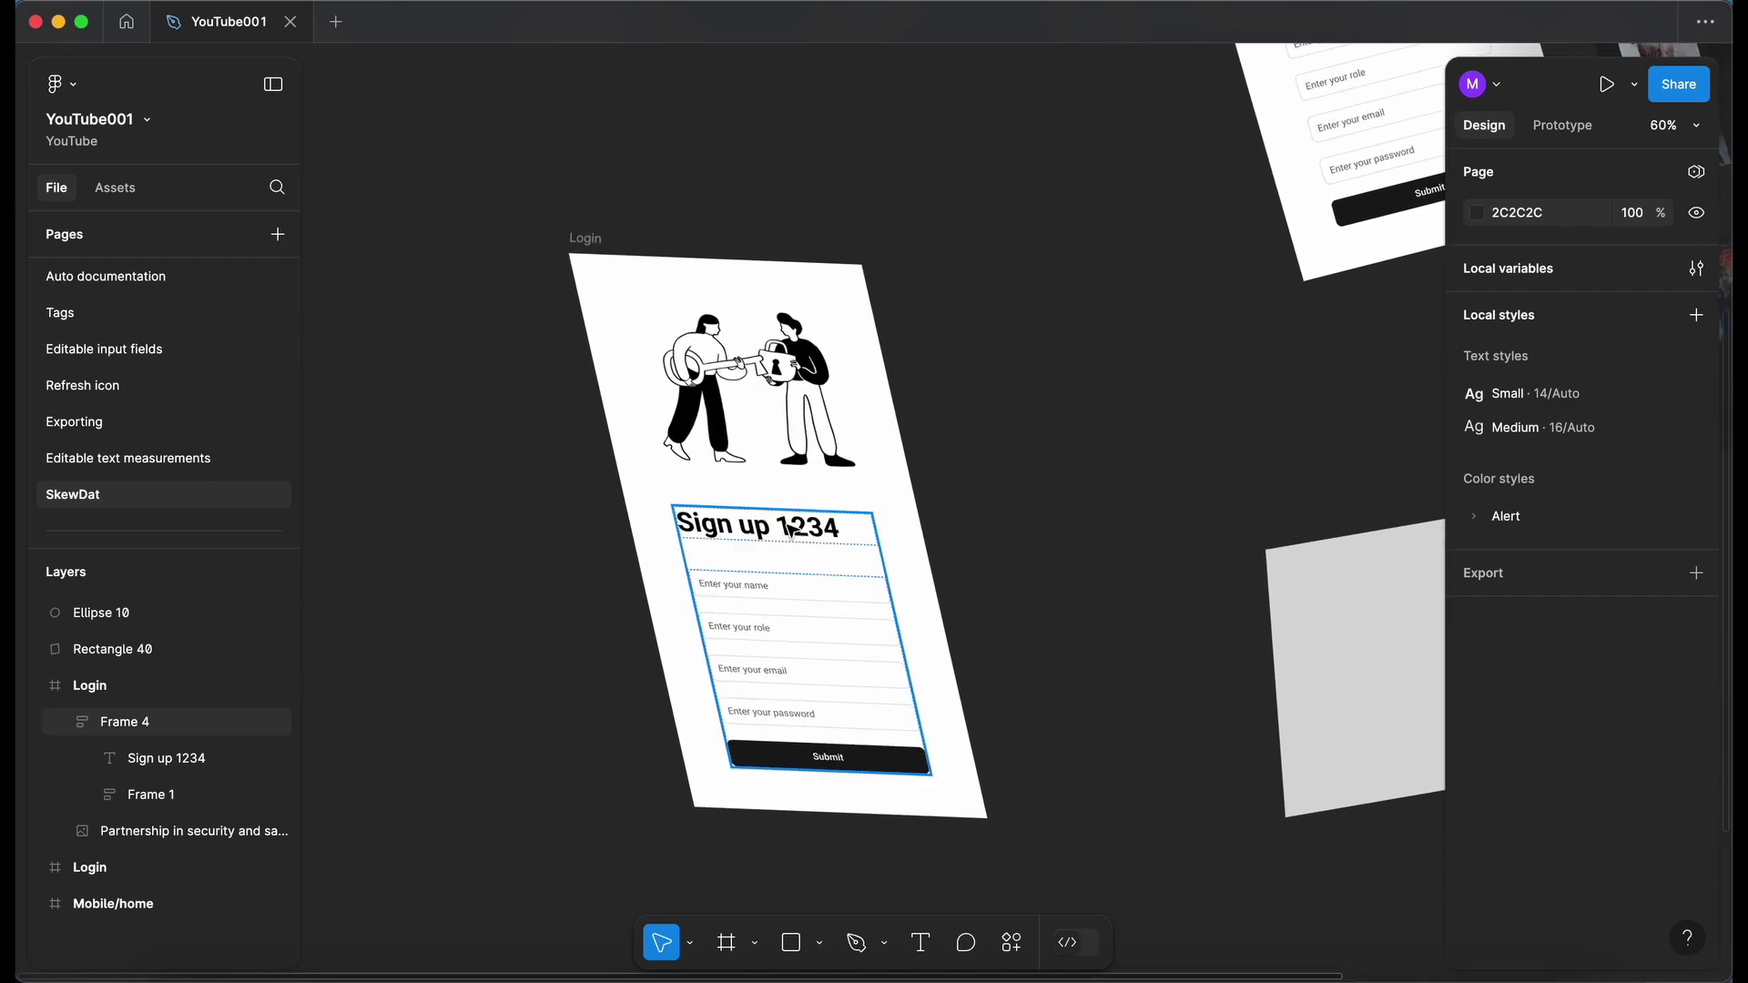
{"action": "double_click", "coordinate": [781, 528]}
{"action": "key", "text": "BackSpace"}
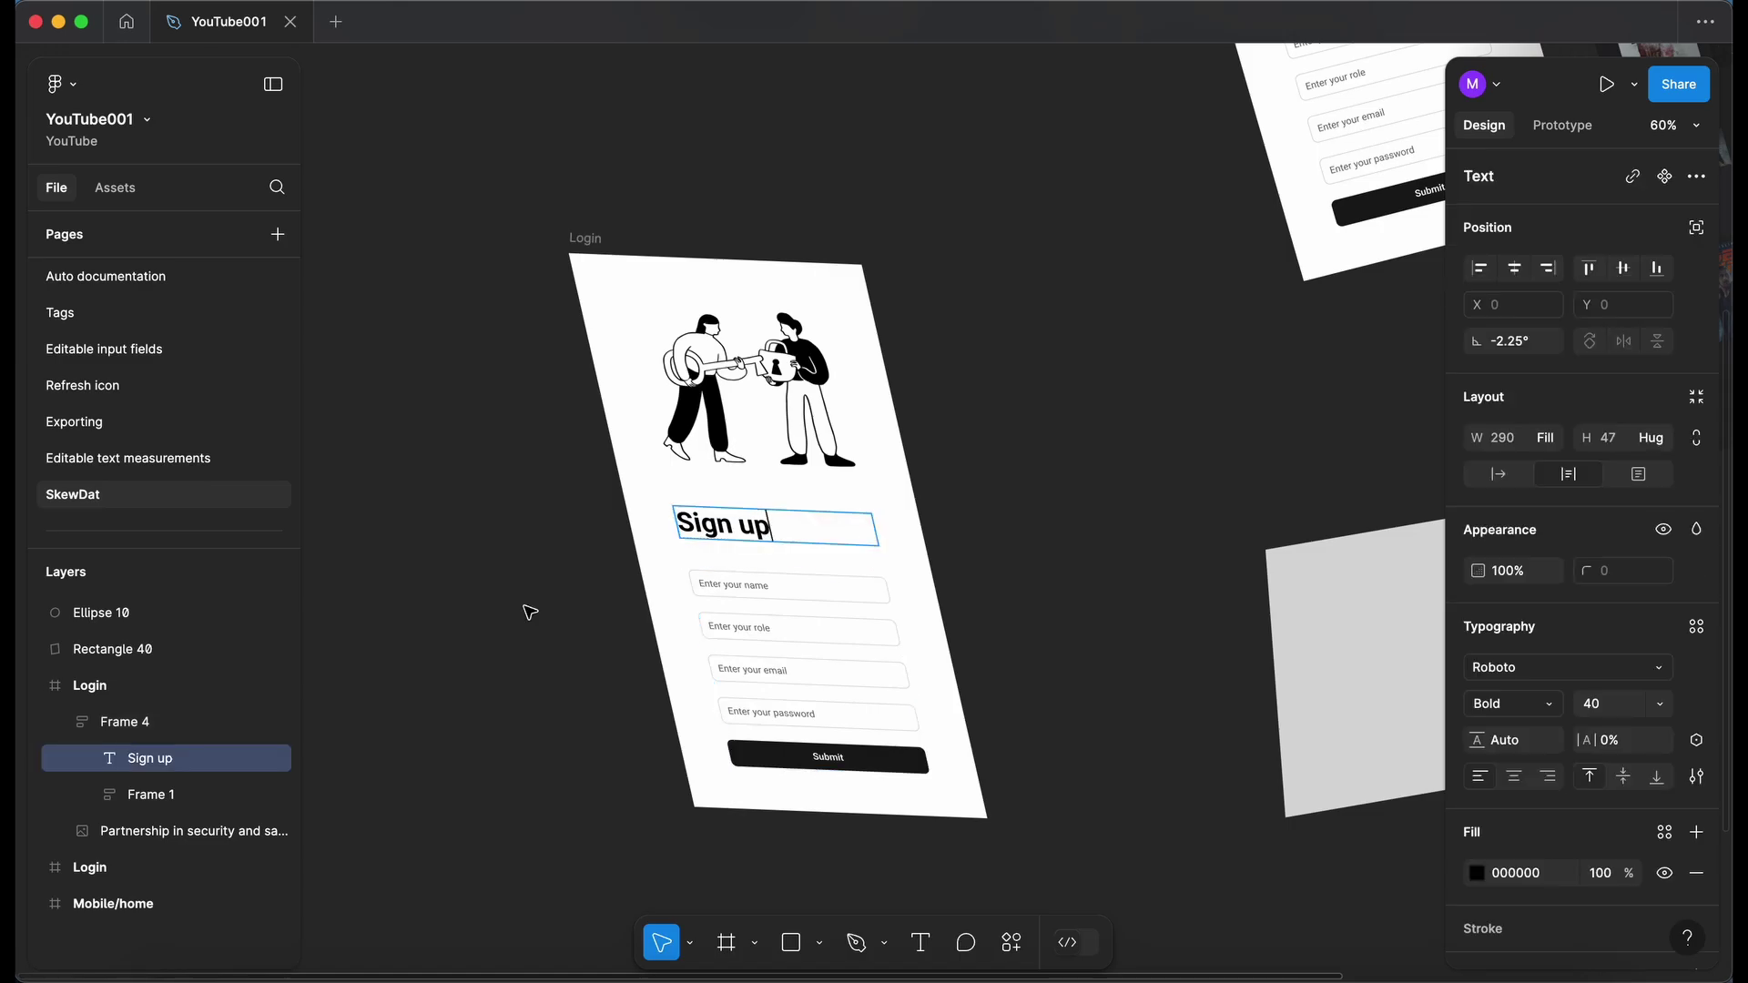
{"action": "key", "text": "Escape"}
Step: Scroll down the canvas to view the Login and Mobile/home frames
{"action": "scroll", "coordinate": [531, 611], "scroll_direction": "down", "scroll_amount": 4}
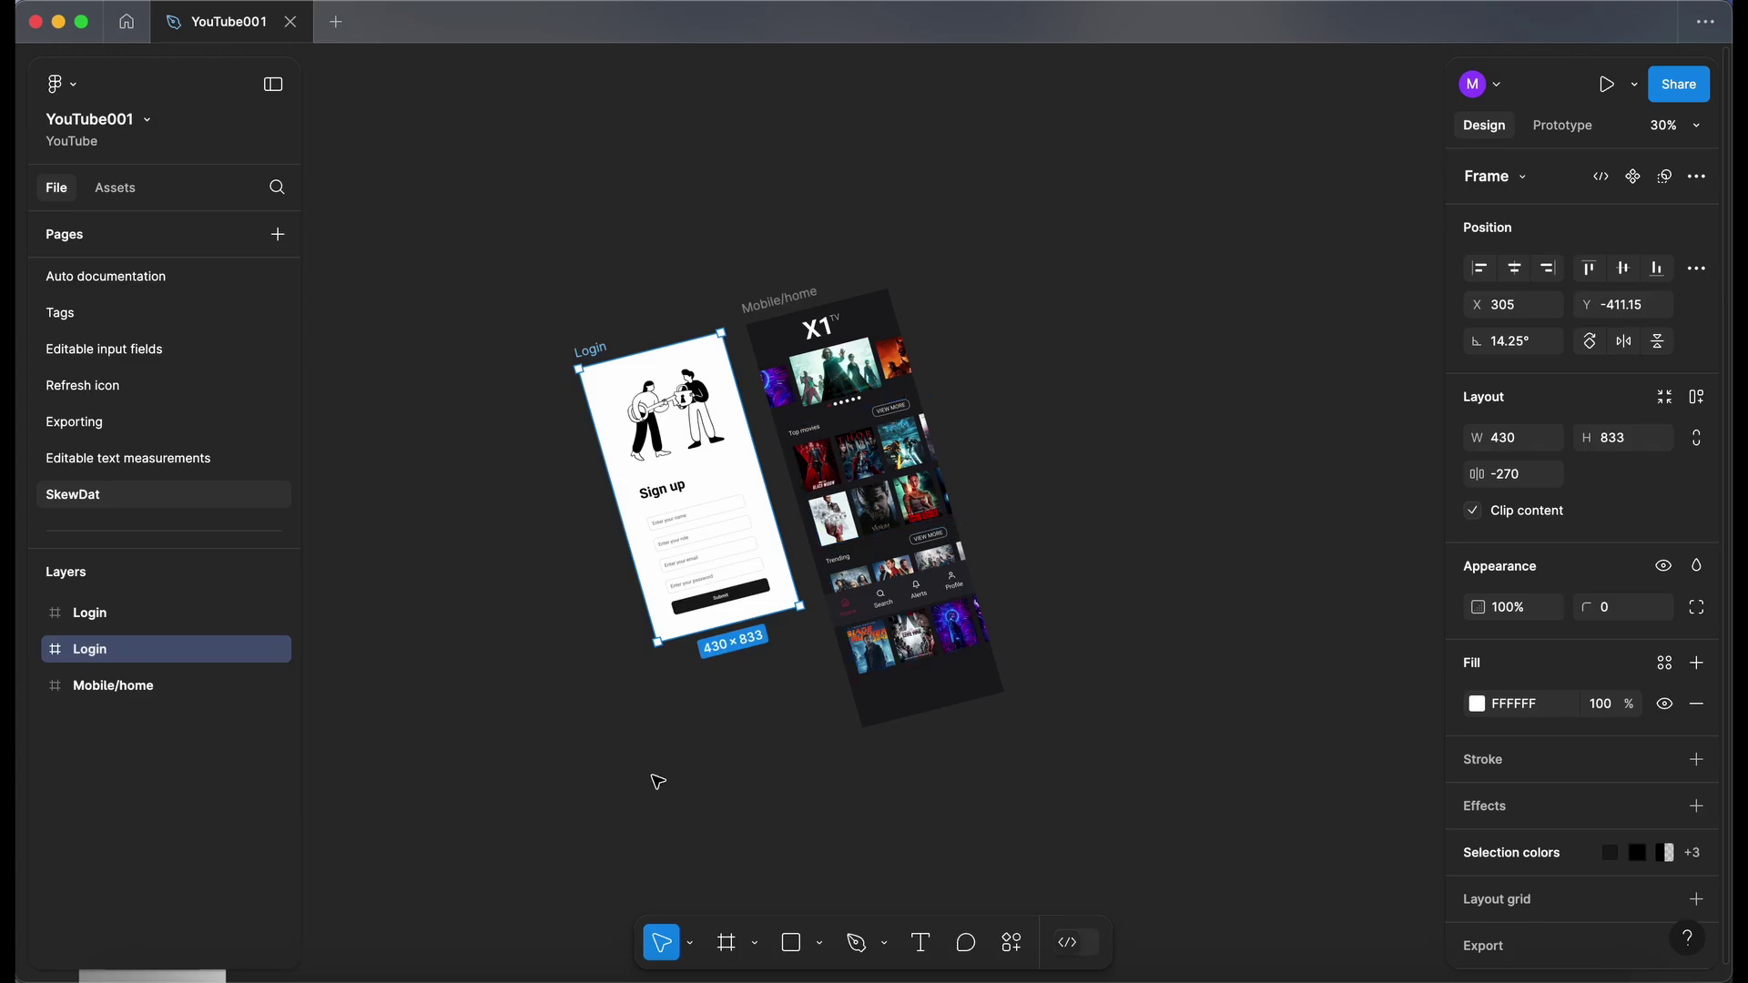
Step: Rerun SkewDat on the upright Login frame and set a 12° horizontal, 2° vertical skew
{"action": "key", "text": "super+alt+p"}
{"action": "left_click_drag", "start_coordinate": [1176, 298], "coordinate": [1021, 423]}
{"action": "scroll", "coordinate": [555, 555], "scroll_direction": "up", "scroll_amount": 5}
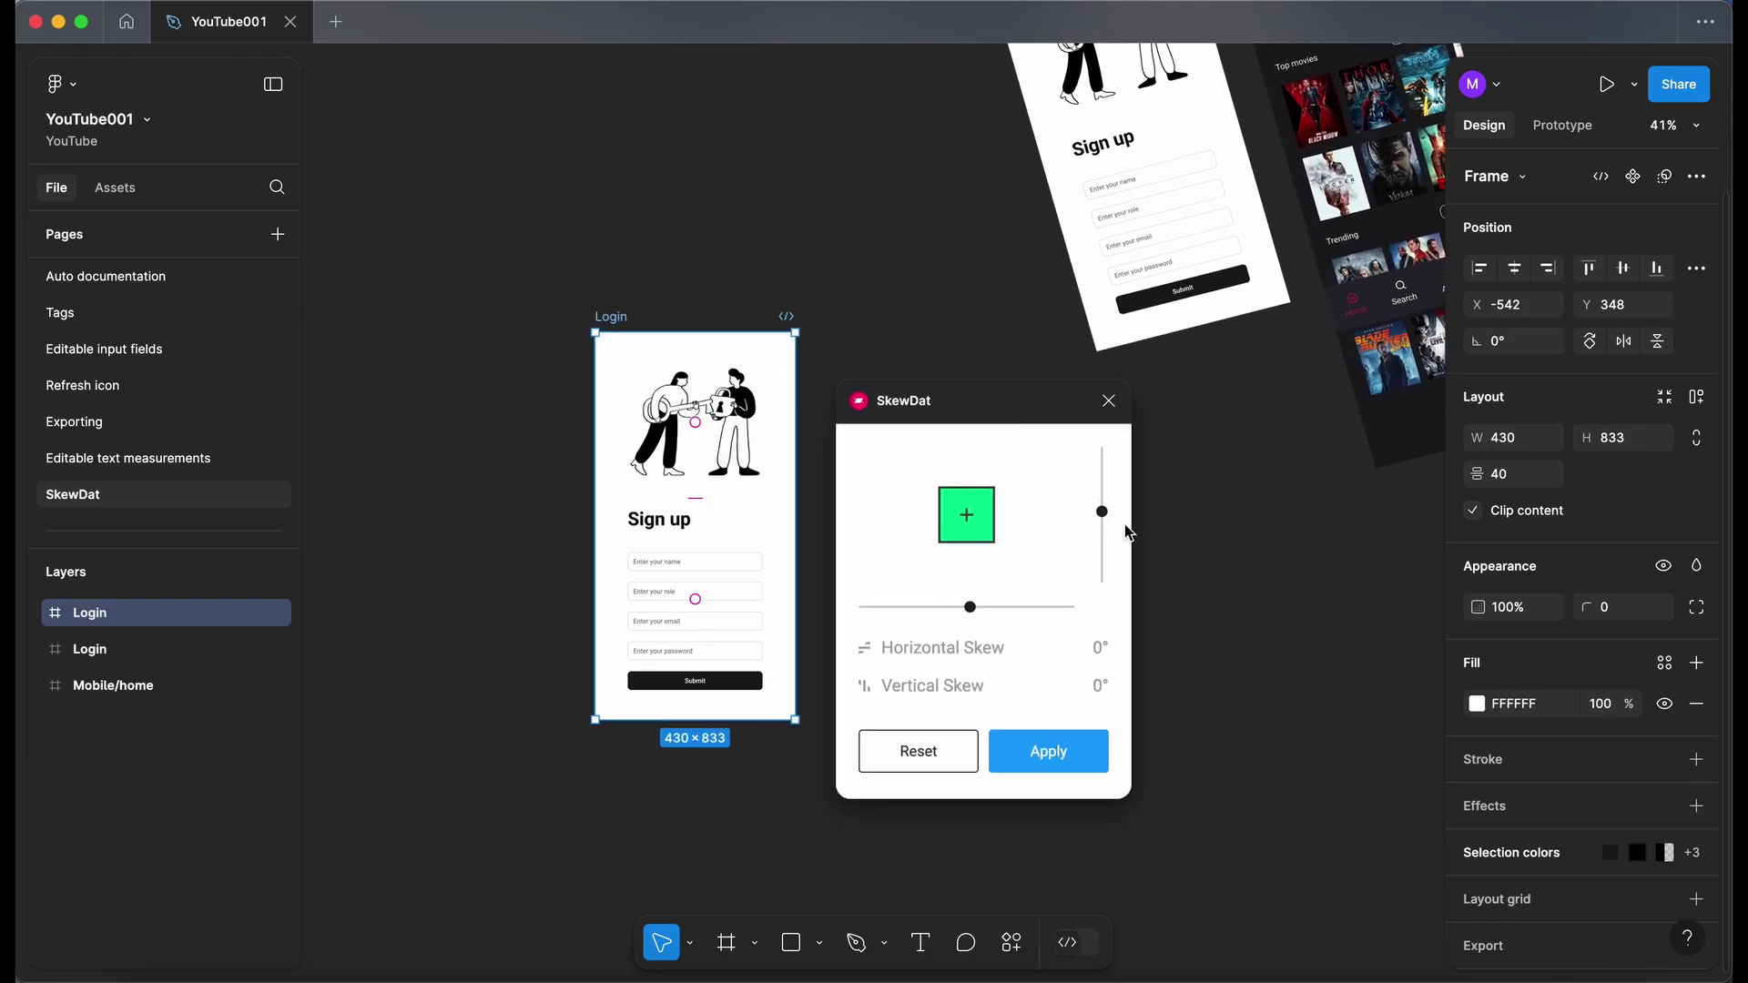
{"action": "mouse_move", "coordinate": [1104, 516]}
{"action": "left_mouse_down"}
{"action": "mouse_move", "coordinate": [1109, 541]}
{"action": "mouse_move", "coordinate": [1105, 504]}
{"action": "left_mouse_up"}
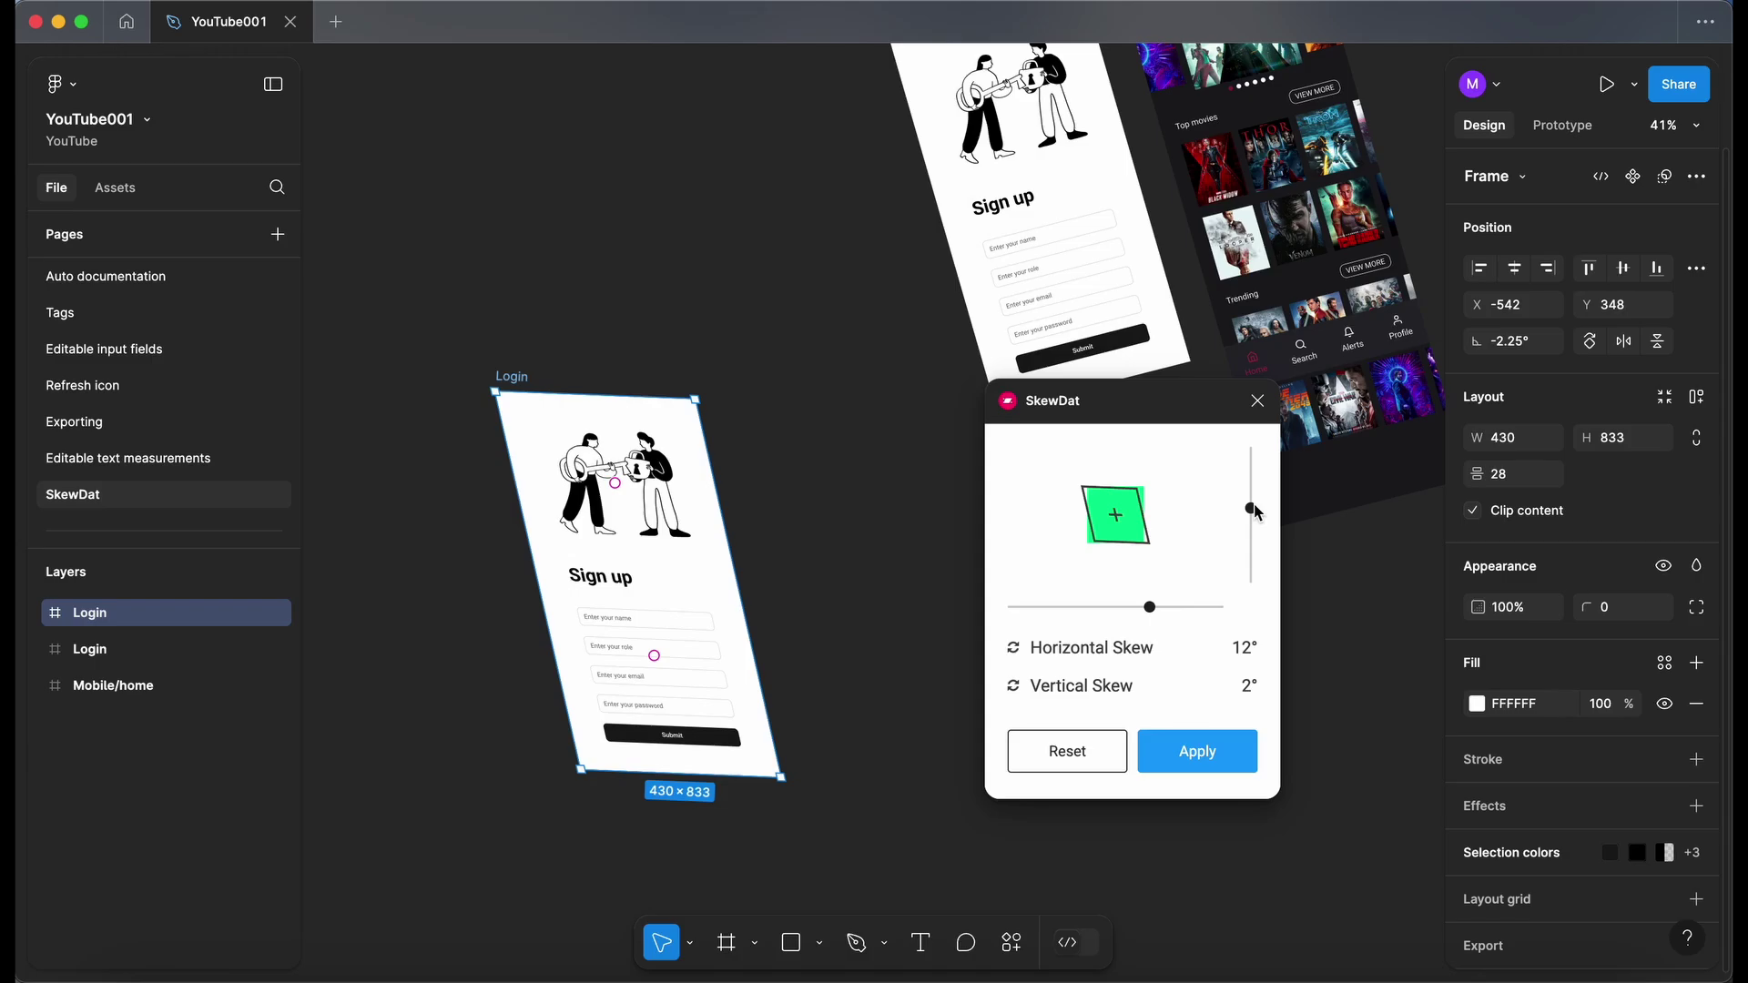